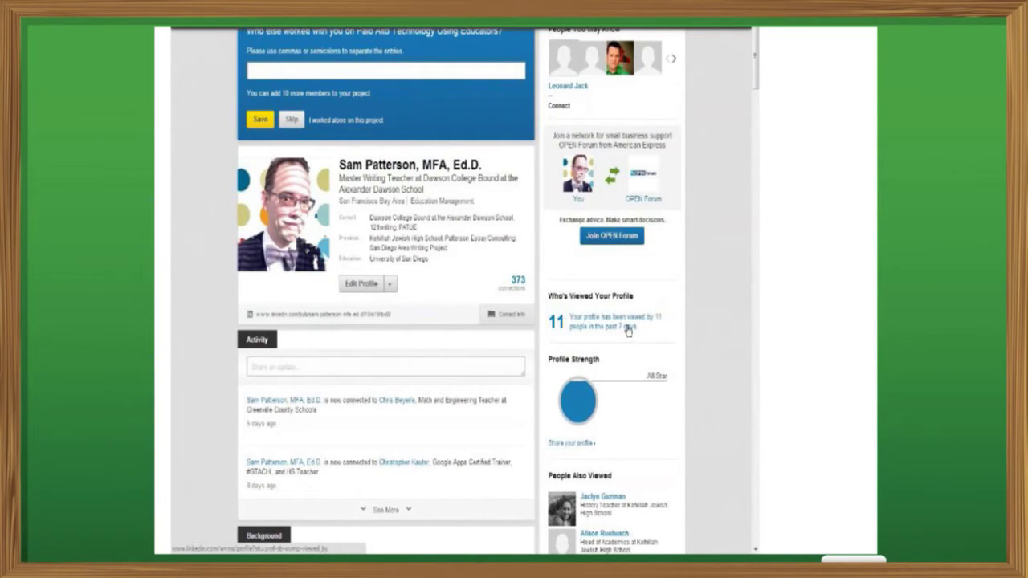
pyautogui.scroll(-2, 628, 331)
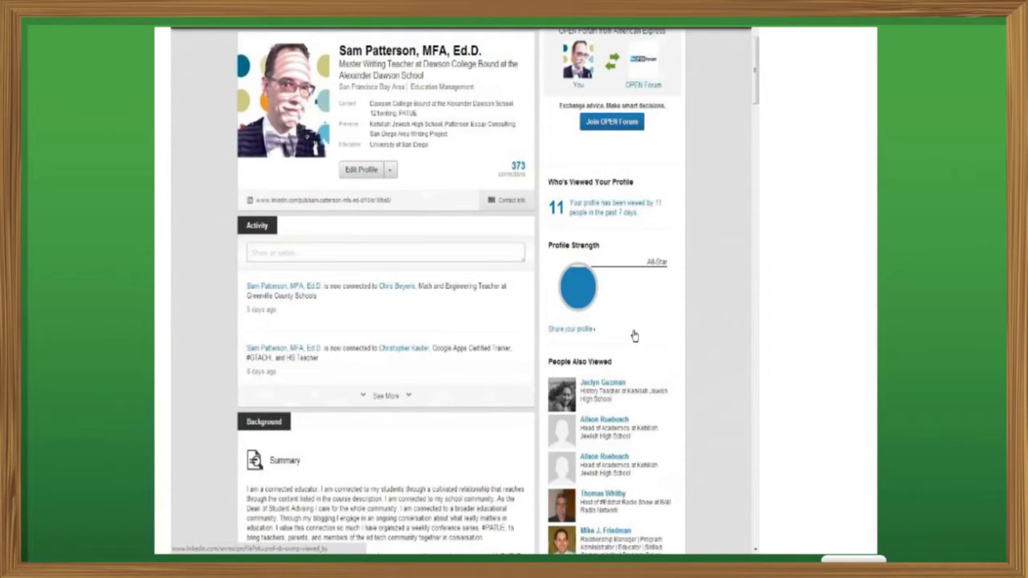
pyautogui.scroll(-9, 635, 336)
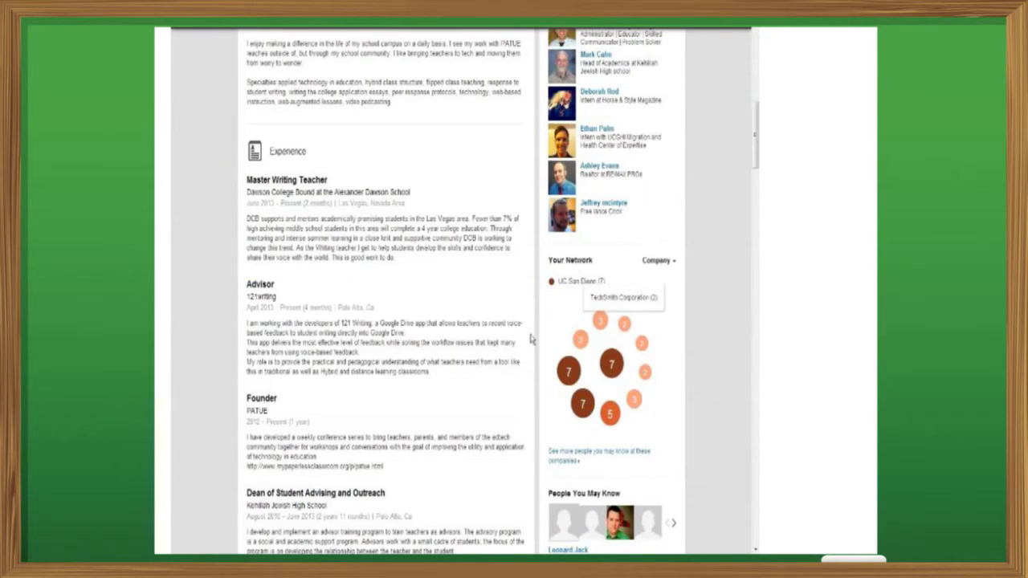
pyautogui.scroll(-1, 531, 340)
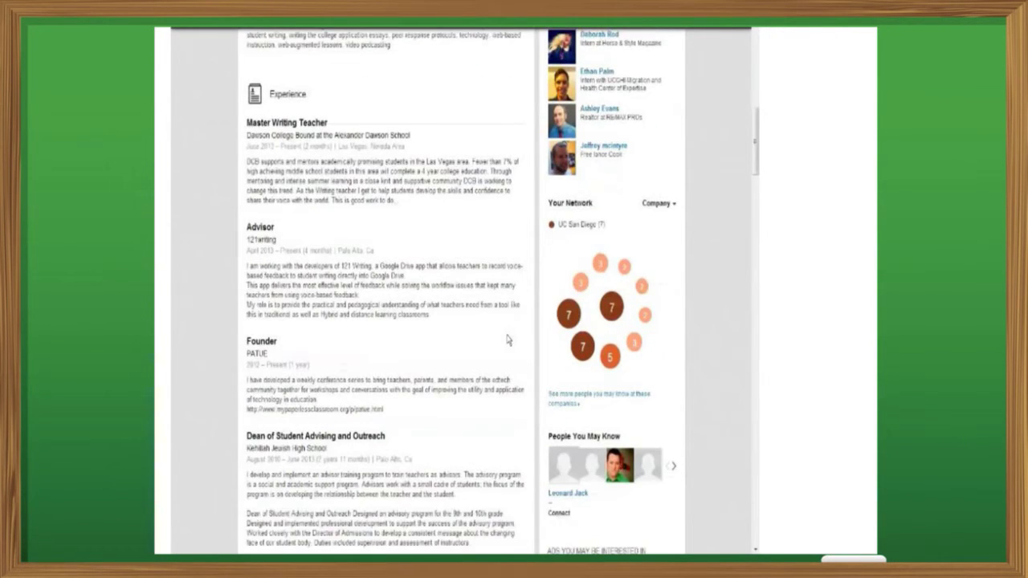
pyautogui.scroll(-7, 507, 340)
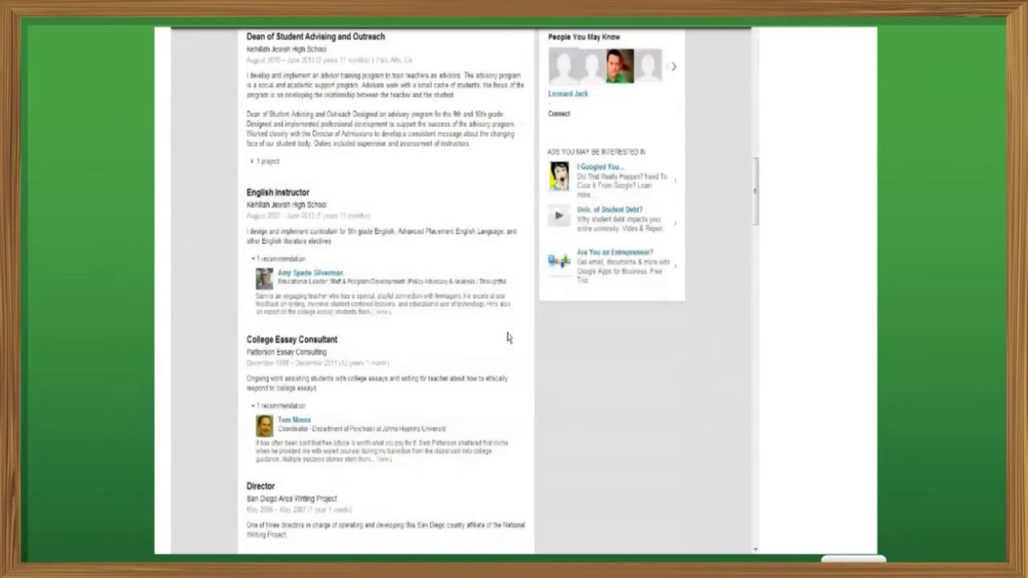
pyautogui.scroll(-4, 507, 338)
pyautogui.scroll(-3, 507, 338)
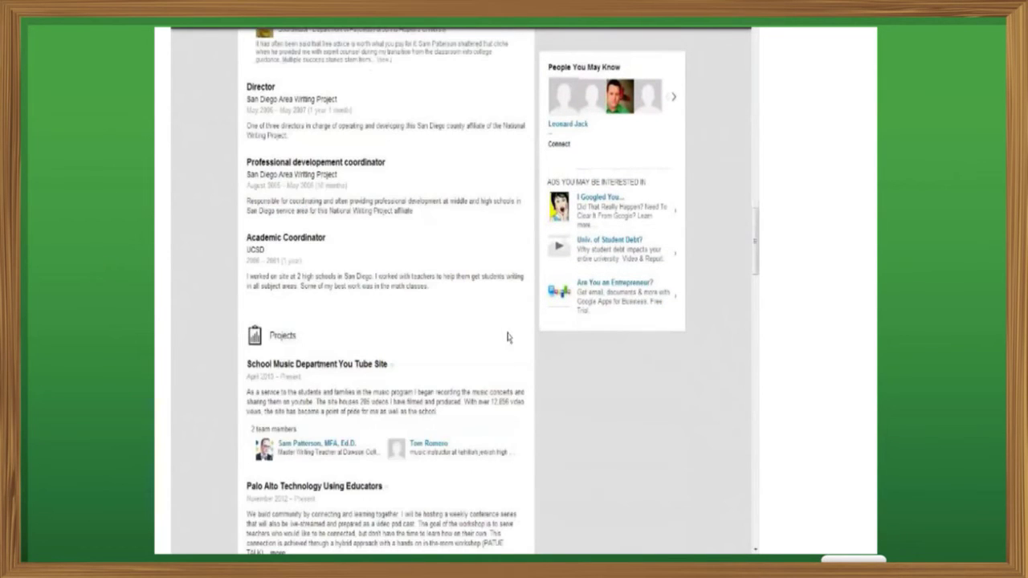
pyautogui.scroll(6, 507, 337)
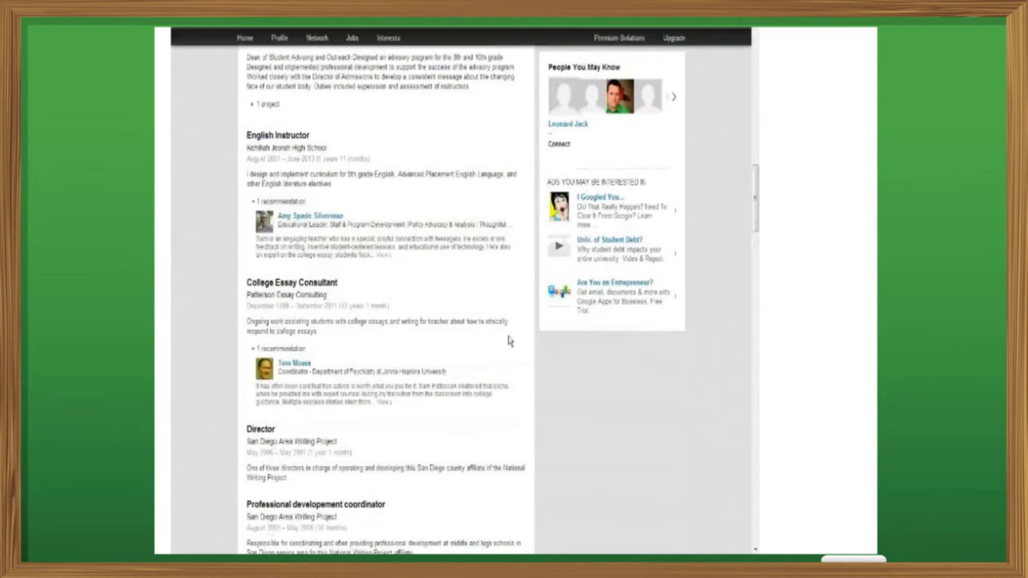
pyautogui.scroll(8, 507, 341)
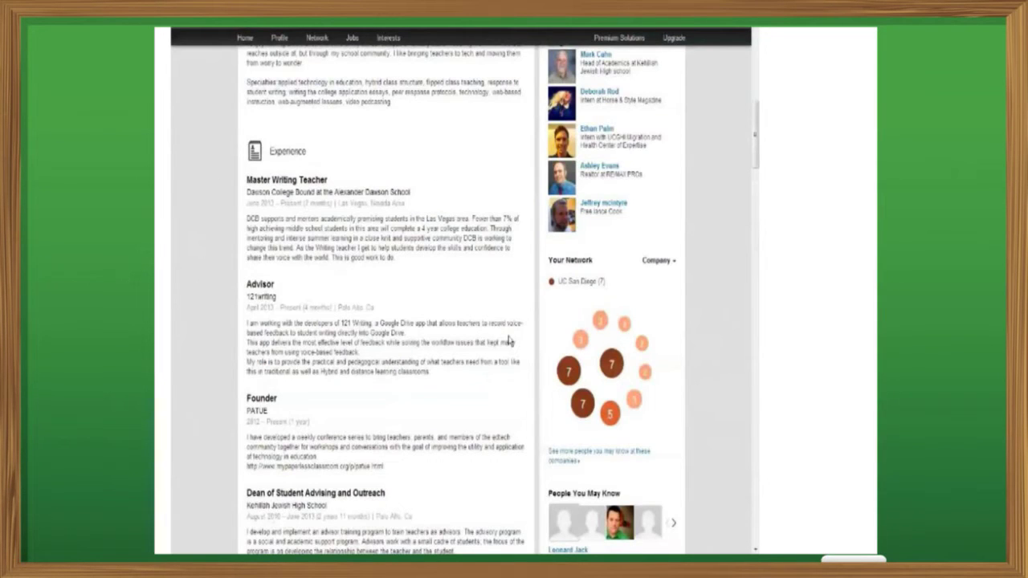
pyautogui.scroll(10, 508, 341)
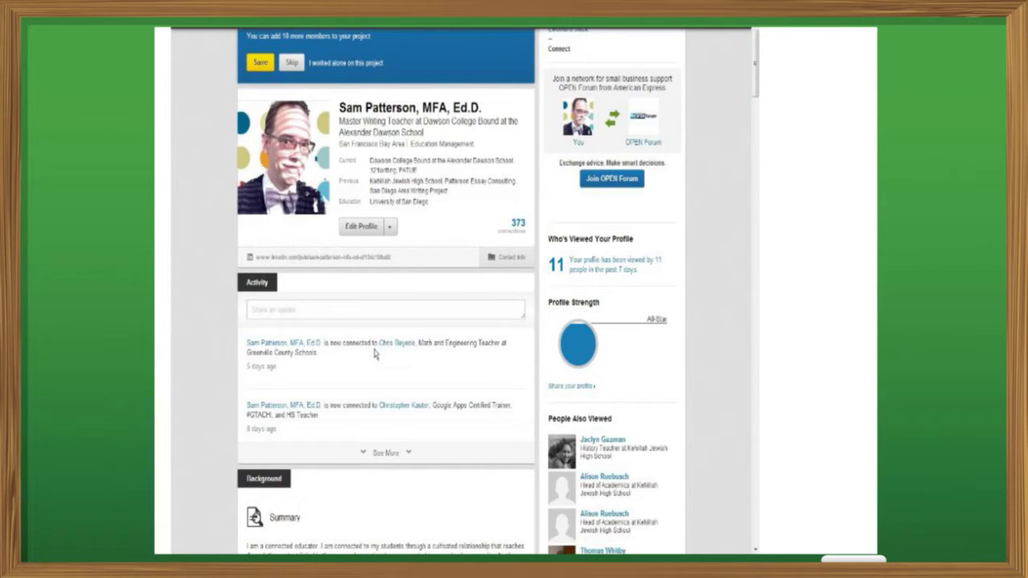
# Step: Scroll down the LinkedIn profile through Skills & Expertise and Education
pyautogui.scroll(-1, 375, 354)
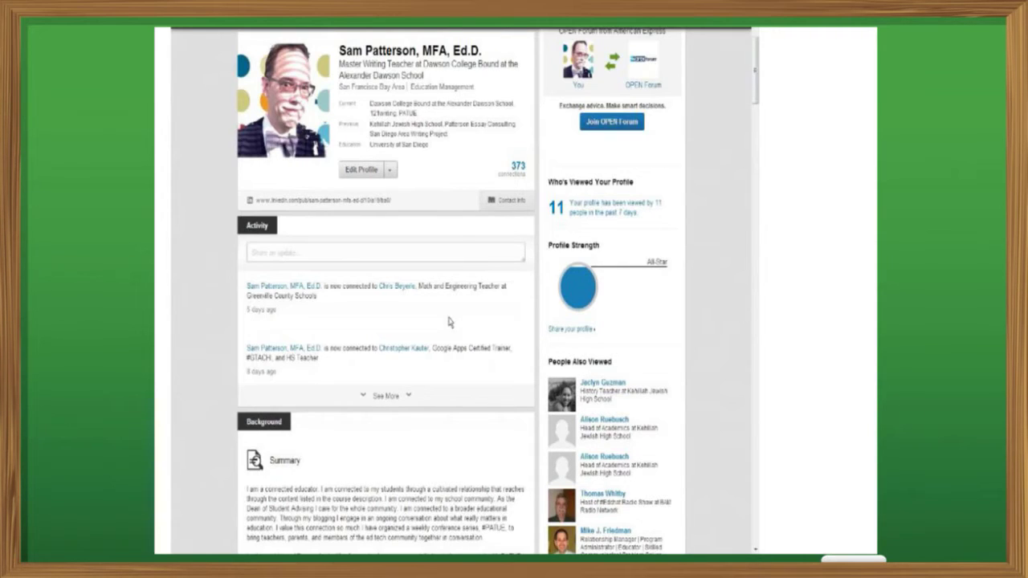
pyautogui.scroll(-5, 449, 321)
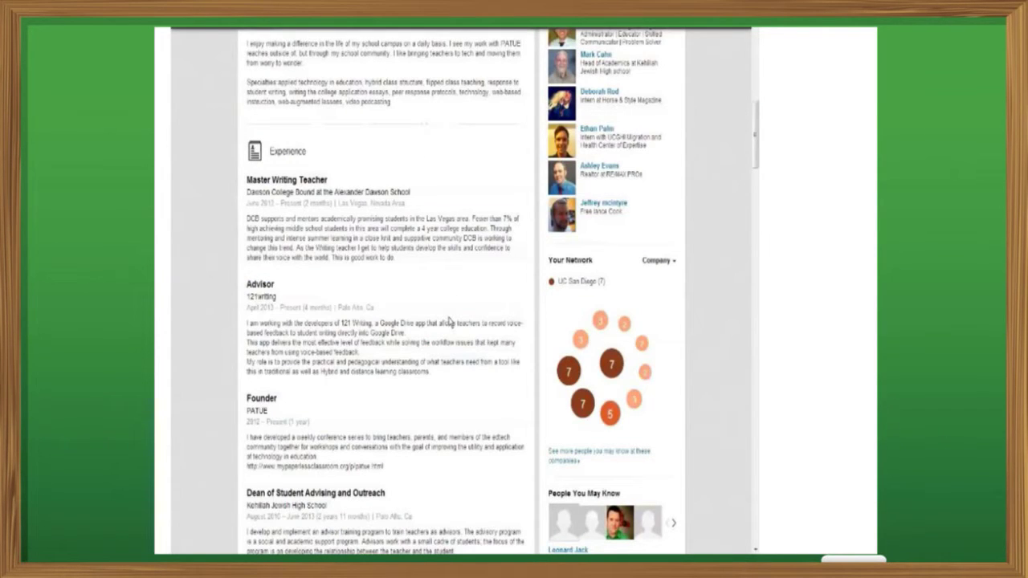
pyautogui.scroll(-5, 449, 321)
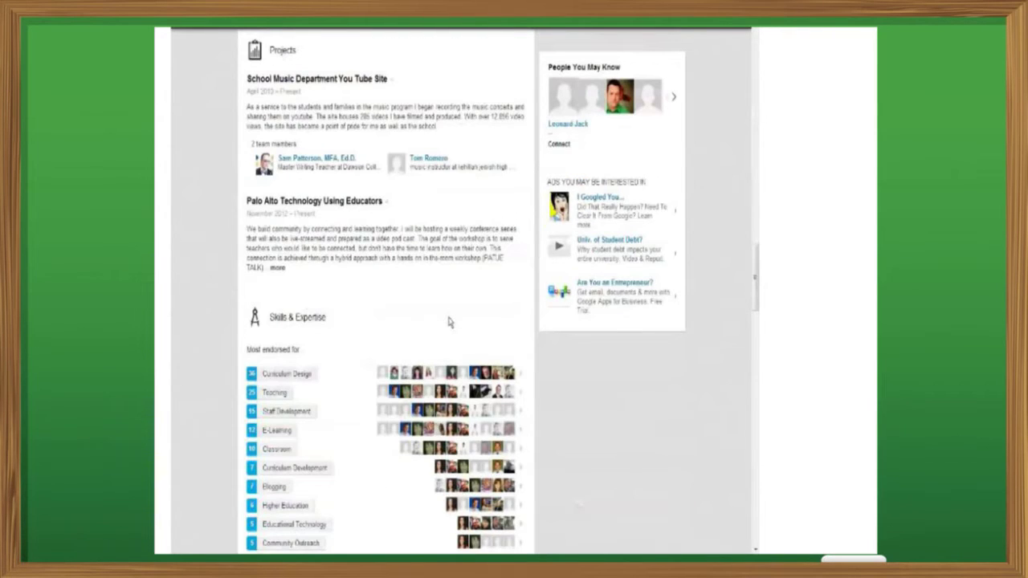
pyautogui.scroll(-3, 449, 321)
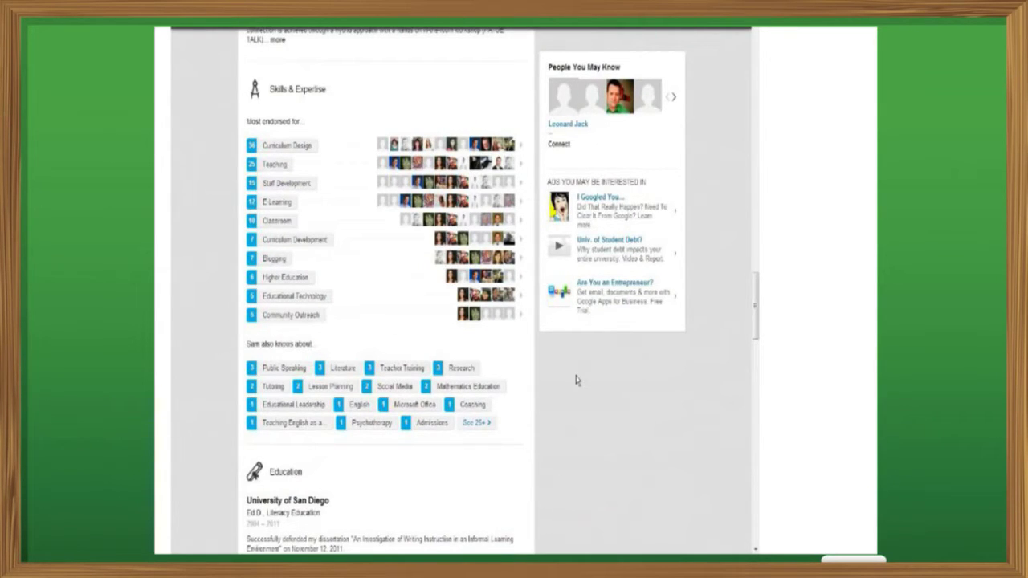
pyautogui.scroll(-4, 576, 380)
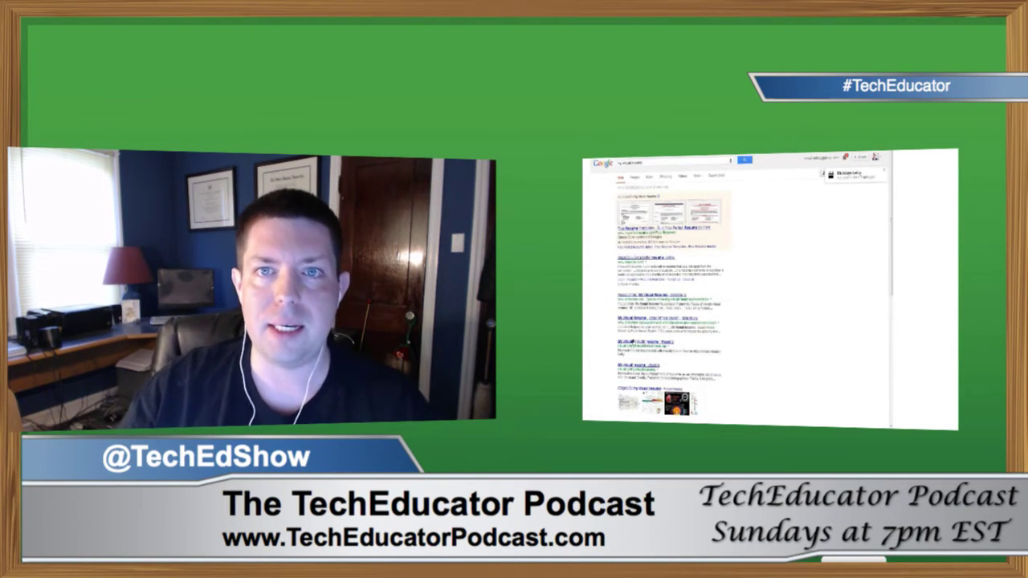
# Step: Open the Visual.ly 'My visual LinkedIn resume' result from Google
pyautogui.click(637, 343)
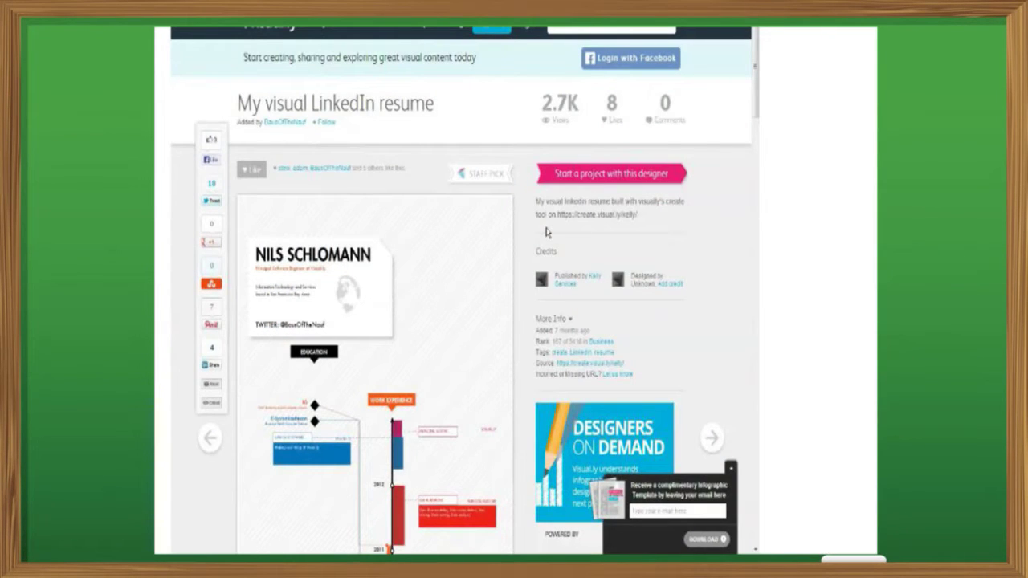
# Step: Look over the example infographic resume, then go to Visual.ly's Sign Up page
pyautogui.scroll(-1, 547, 232)
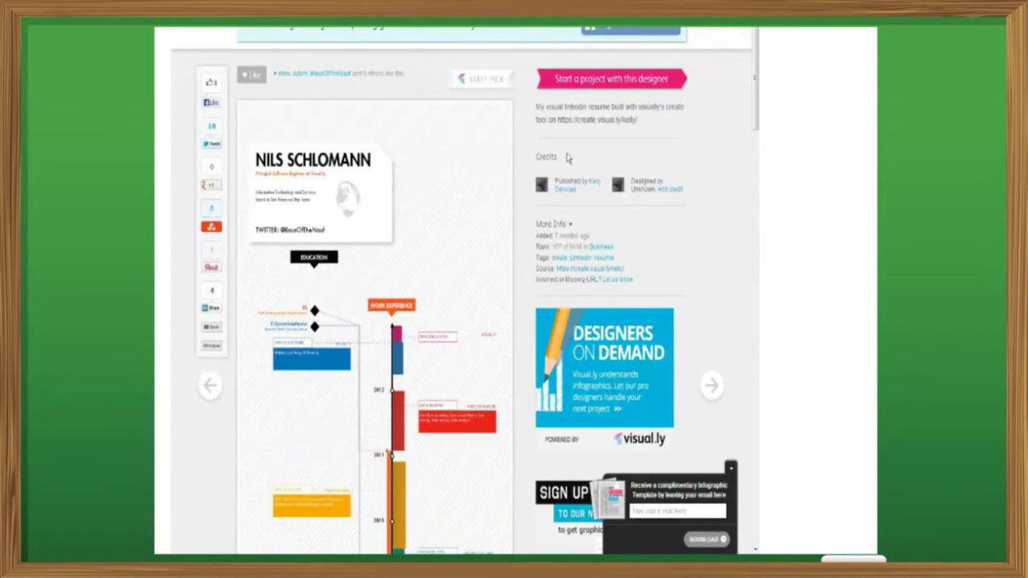
pyautogui.scroll(1, 567, 157)
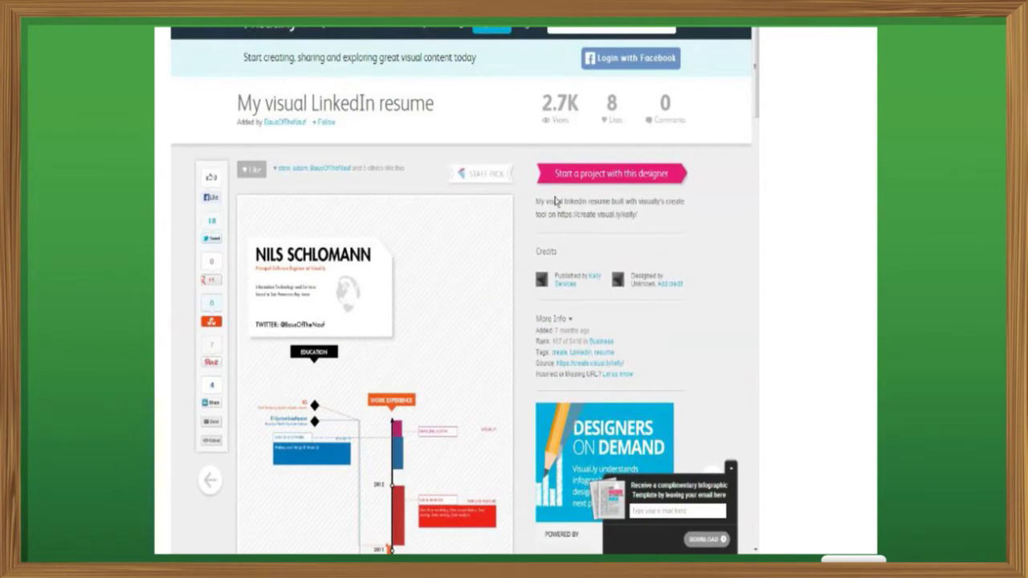
pyautogui.scroll(-1, 555, 202)
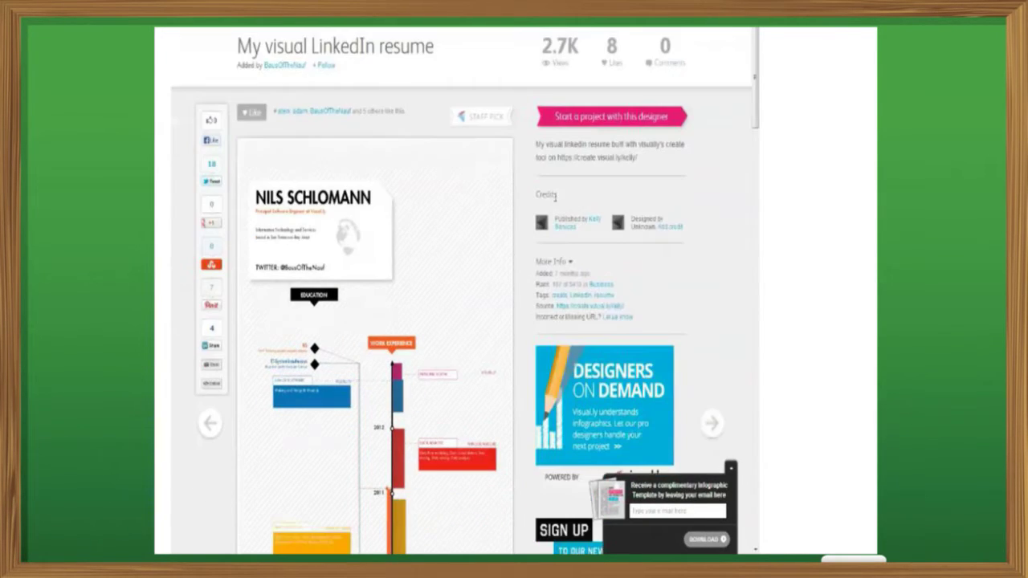
pyautogui.scroll(-1, 555, 199)
pyautogui.scroll(-2, 571, 346)
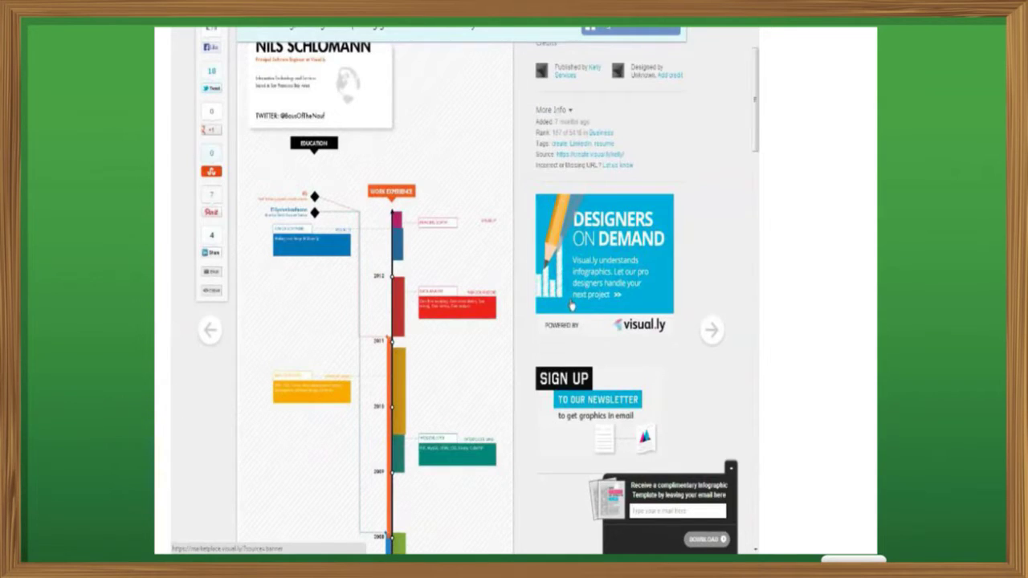
pyautogui.scroll(3, 571, 305)
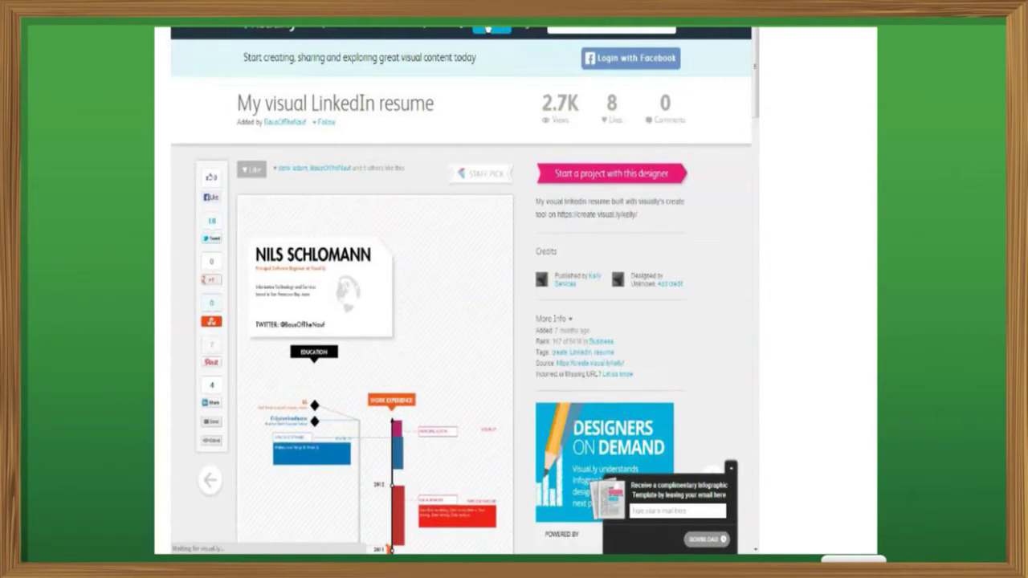
pyautogui.click(490, 30)
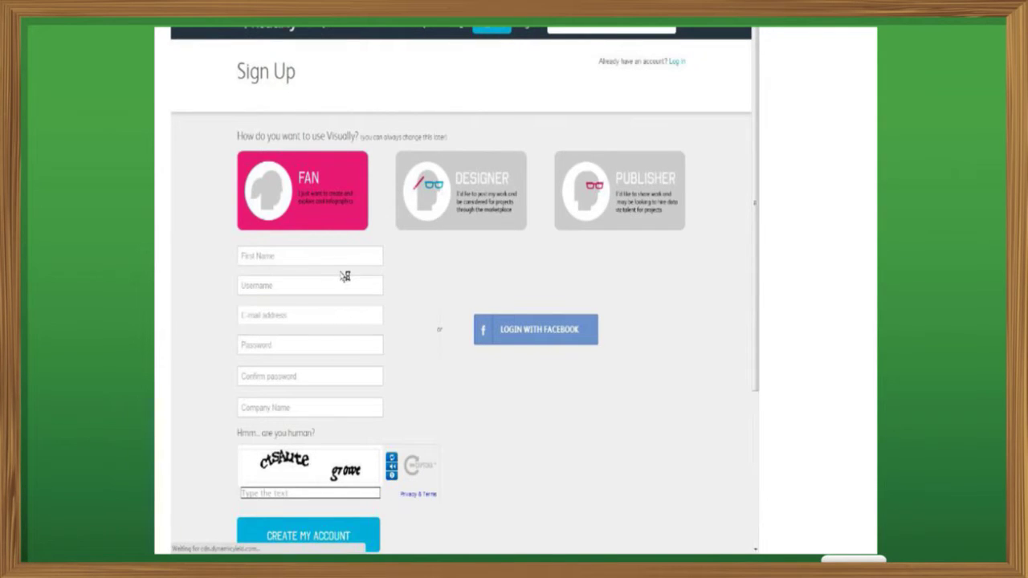
# Step: Enter the user's first name and a username in the Fan sign-up form
pyautogui.scroll(-3, 348, 246)
pyautogui.scroll(2, 348, 248)
pyautogui.scroll(1, 348, 249)
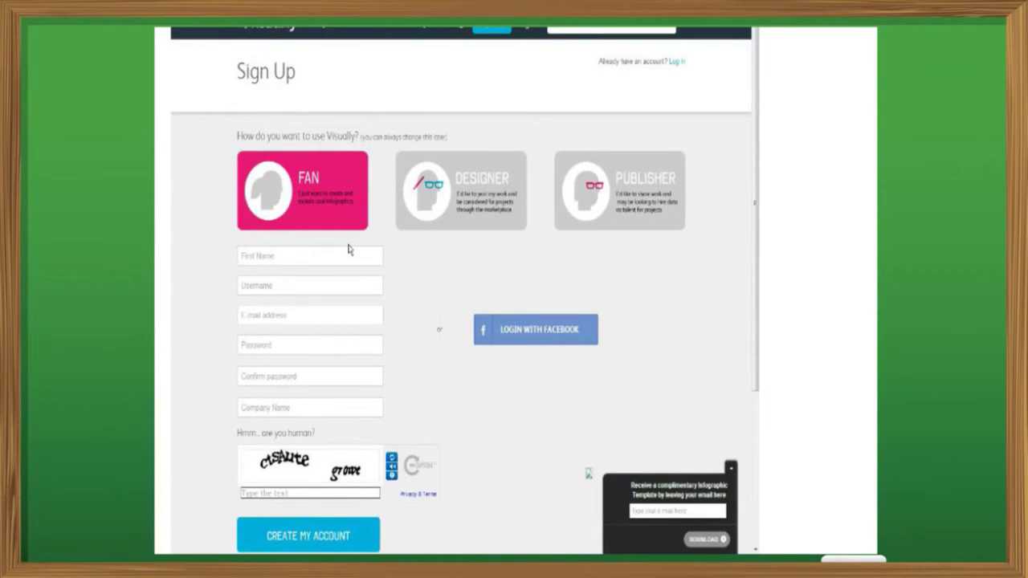
pyautogui.scroll(-2, 349, 249)
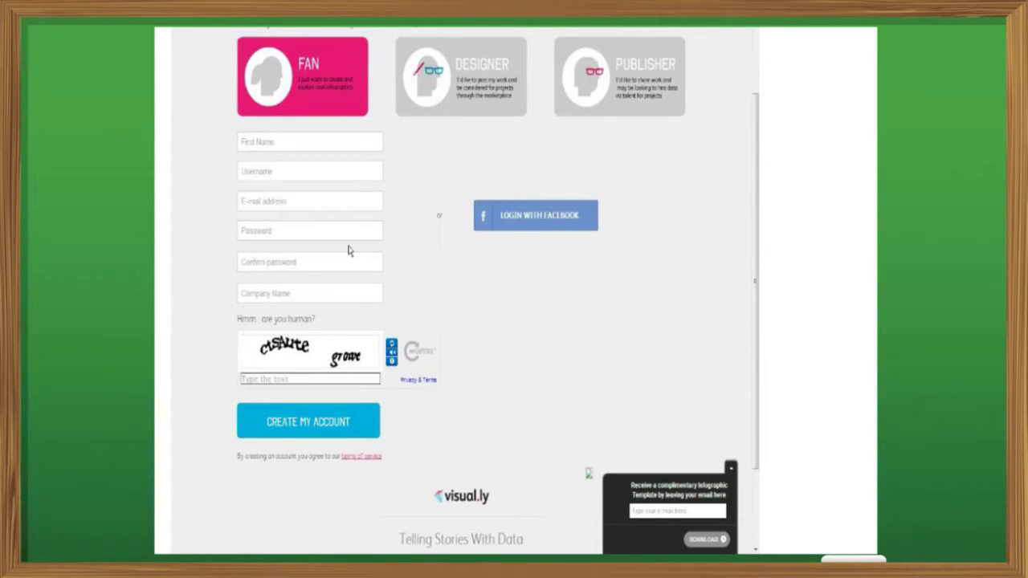
pyautogui.scroll(-2, 349, 249)
pyautogui.scroll(4, 349, 252)
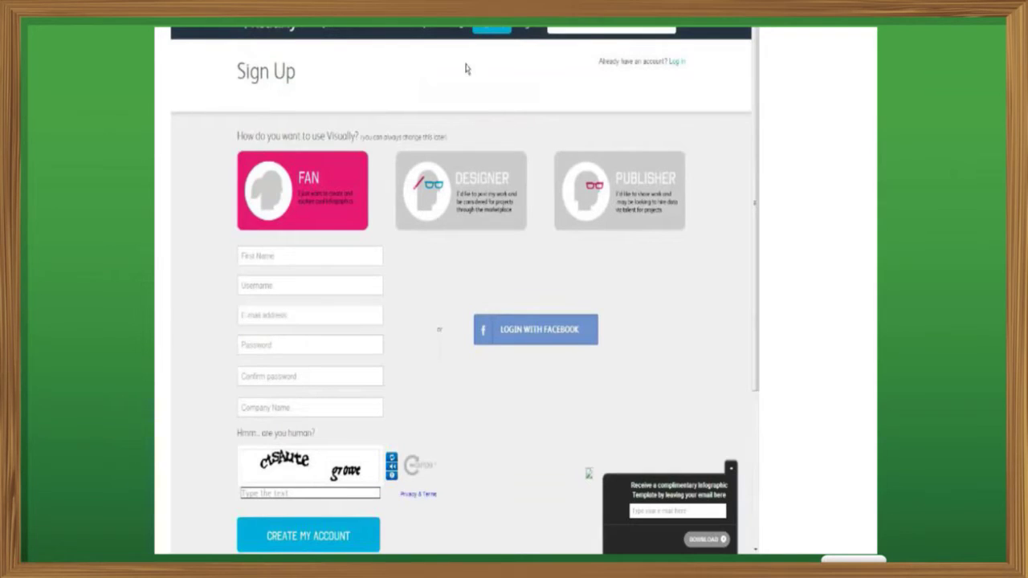
pyautogui.click(332, 254)
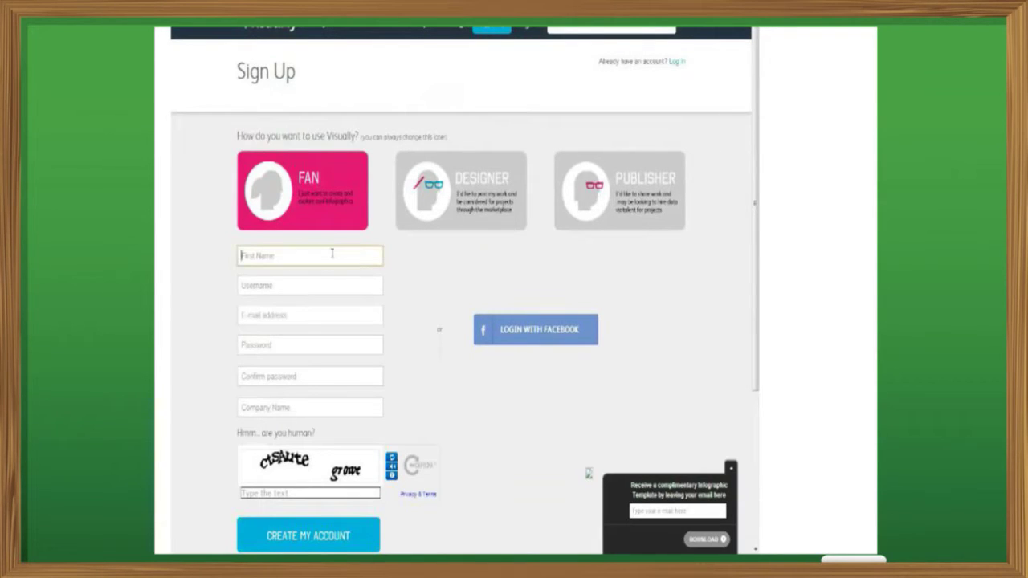
pyautogui.write('Sam')
pyautogui.press('BackSpace')
pyautogui.press('BackSpace')
pyautogui.write('am')
pyautogui.press('Tab')
# Step: Fill in the e-mail address, the account password and its confirmation
pyautogui.press('Tab')
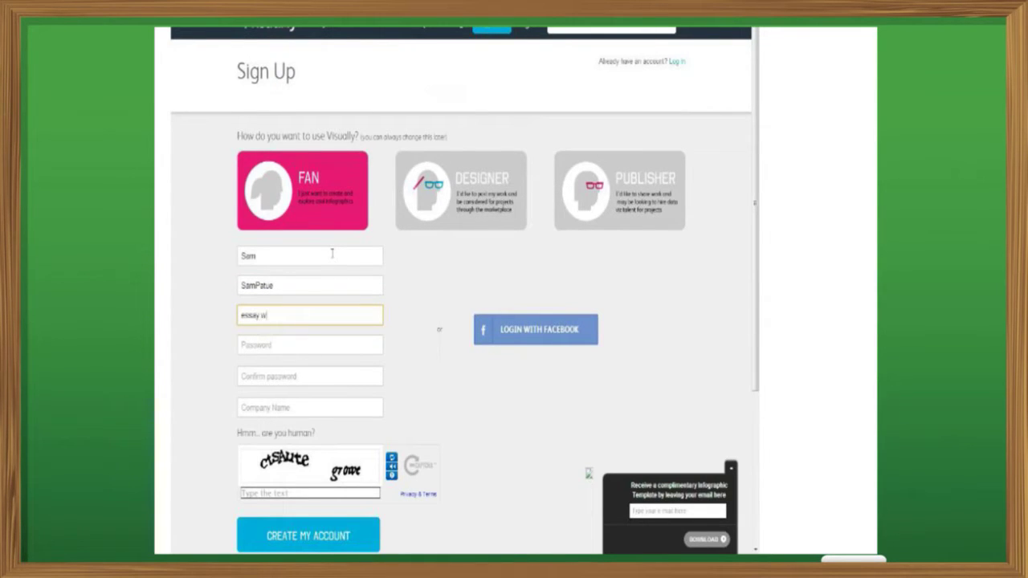
pyautogui.press('Tab')
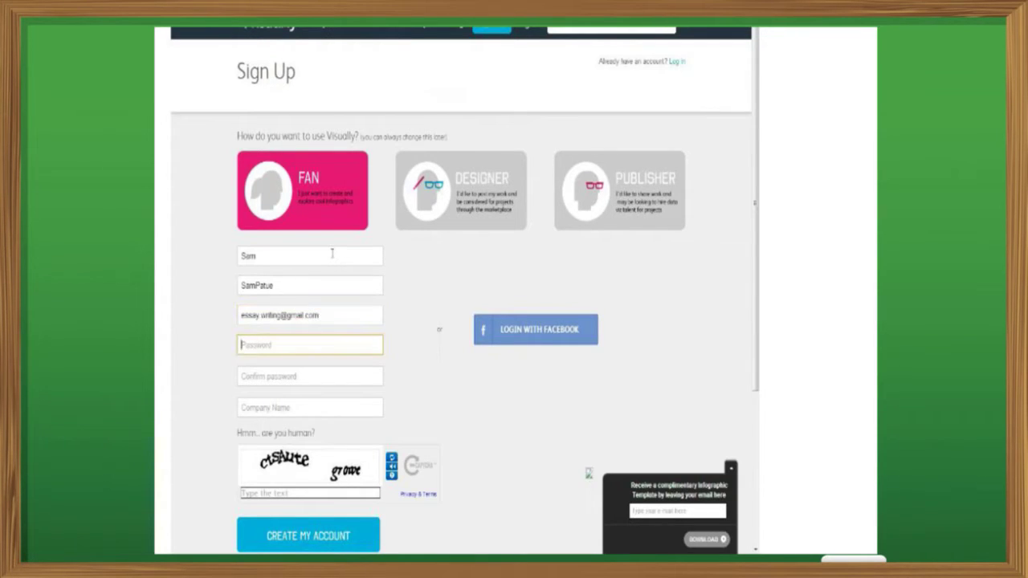
pyautogui.press('Tab')
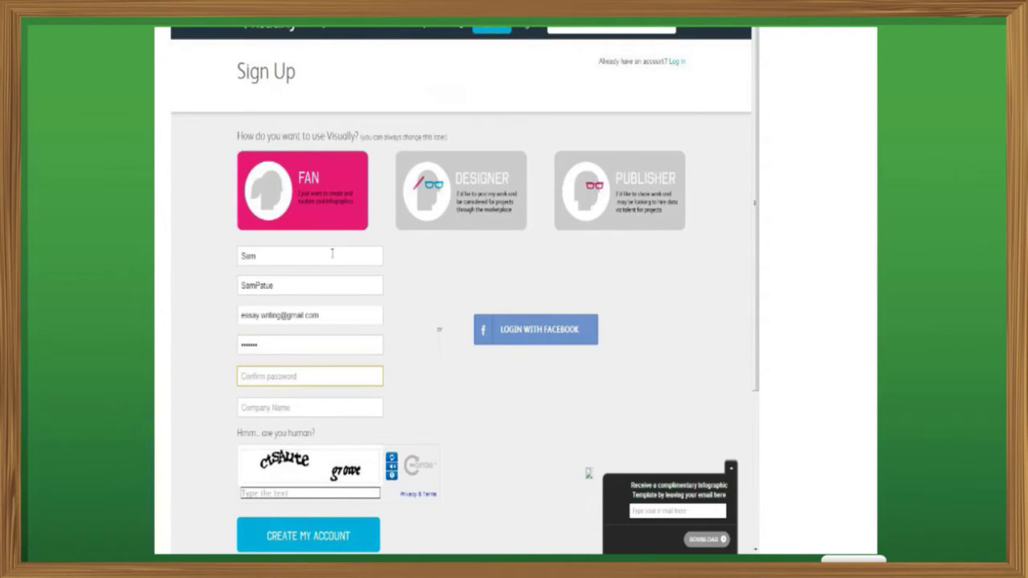
# Step: Set company name to 'Education', answer the captcha, and create the account
pyautogui.press('Tab')
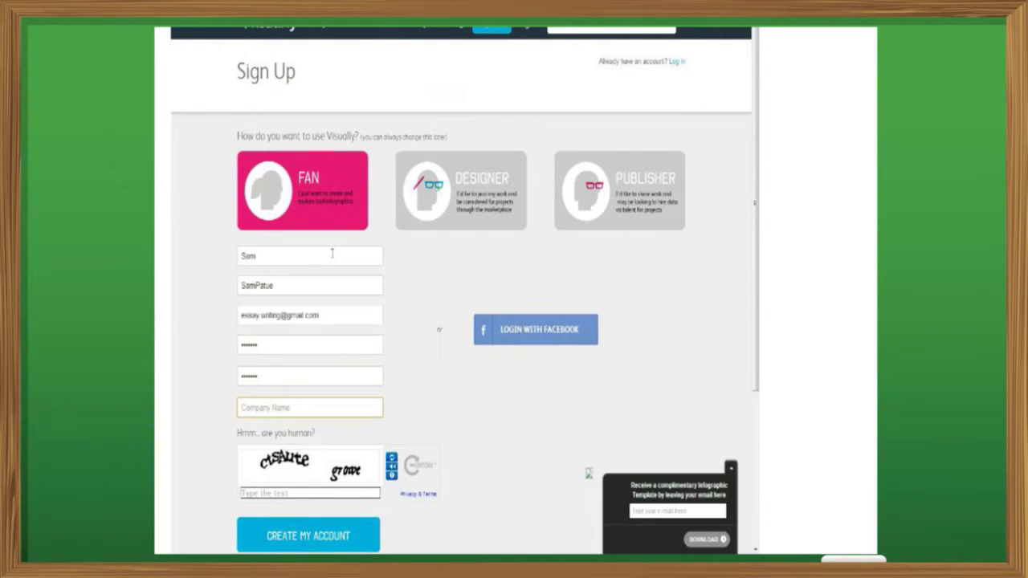
pyautogui.write('EDucation')
pyautogui.press('BackSpace')
pyautogui.press('BackSpace')
pyautogui.press('BackSpace')
pyautogui.press('BackSpace')
pyautogui.press('BackSpace')
pyautogui.press('BackSpace')
pyautogui.press('BackSpace')
pyautogui.press('BackSpace')
pyautogui.press('BackSpace')
pyautogui.write('Education')
pyautogui.scroll(-1, 385, 305)
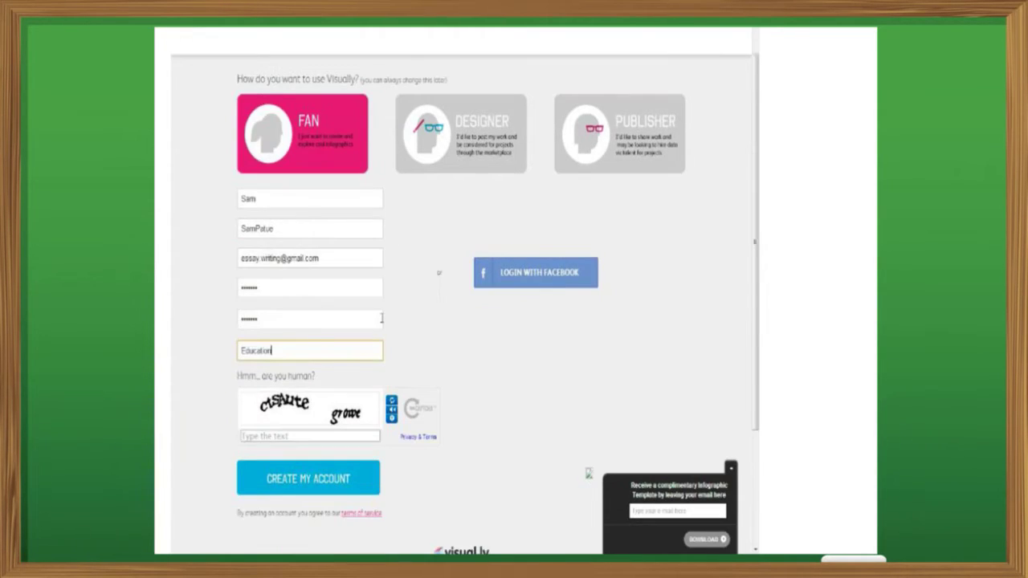
pyautogui.scroll(-1, 382, 318)
pyautogui.click(309, 378)
pyautogui.write('ct')
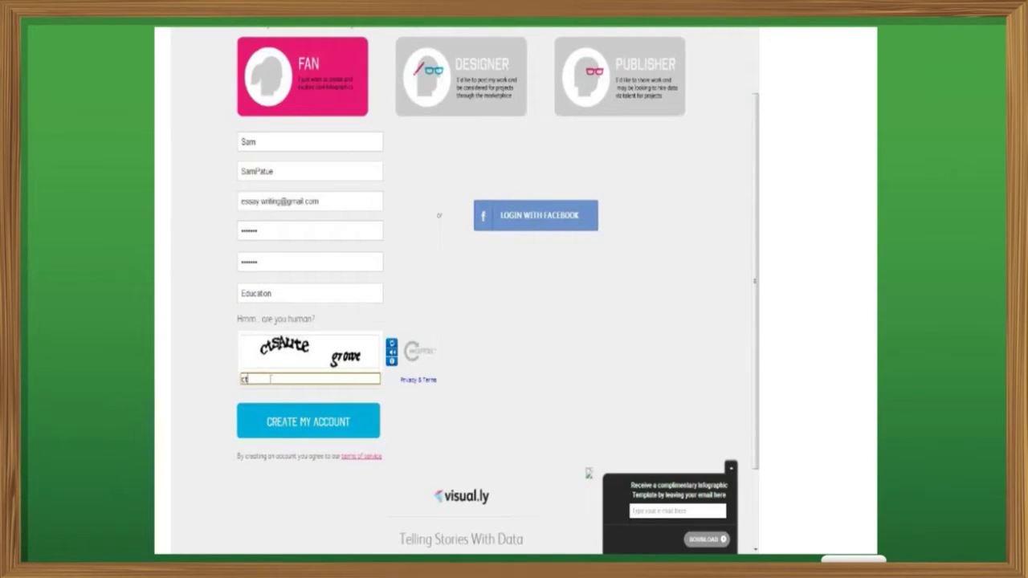
pyautogui.write('saute growe')
pyautogui.click(314, 435)
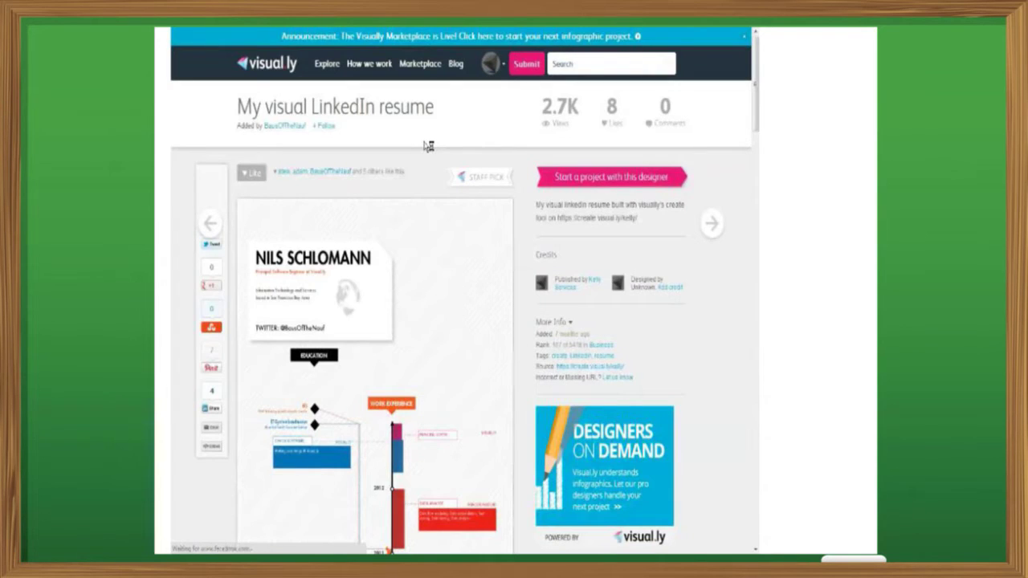
# Step: Scroll through the resume infographic's education, work-experience timeline and skills graphics
pyautogui.scroll(-3, 428, 146)
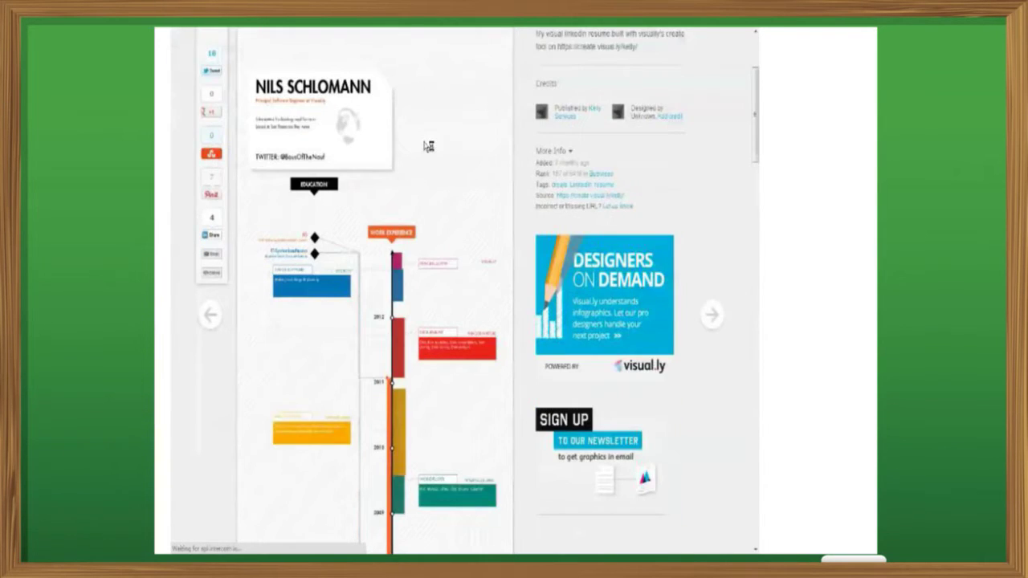
pyautogui.scroll(-5, 428, 145)
pyautogui.scroll(-3, 433, 157)
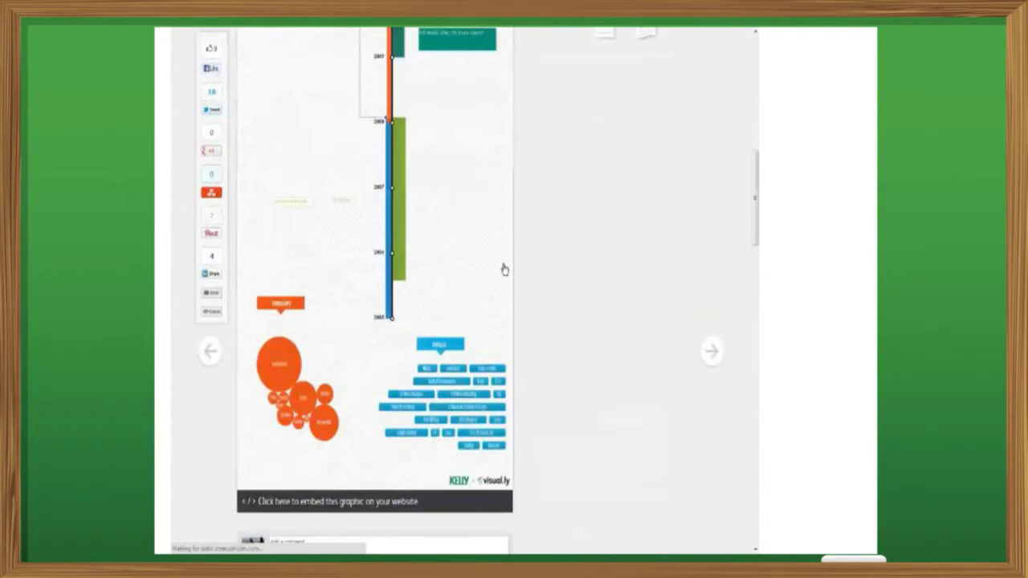
pyautogui.scroll(1, 543, 243)
pyautogui.scroll(2, 543, 242)
pyautogui.moveTo(755, 193); pyautogui.dragTo(755, 96)
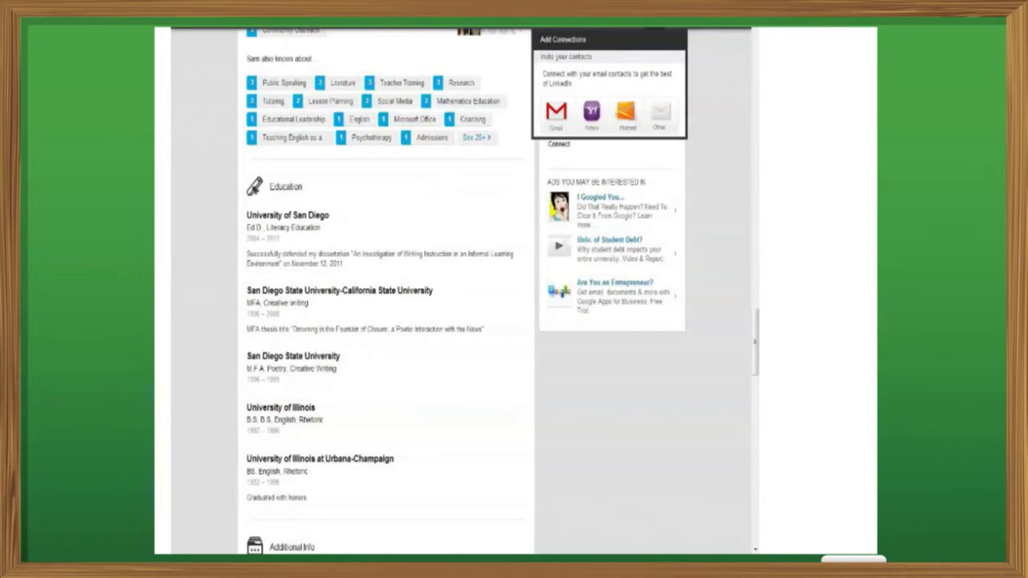
# Step: Scroll the LinkedIn profile back up to the Skills & Expertise list
pyautogui.scroll(2, 493, 193)
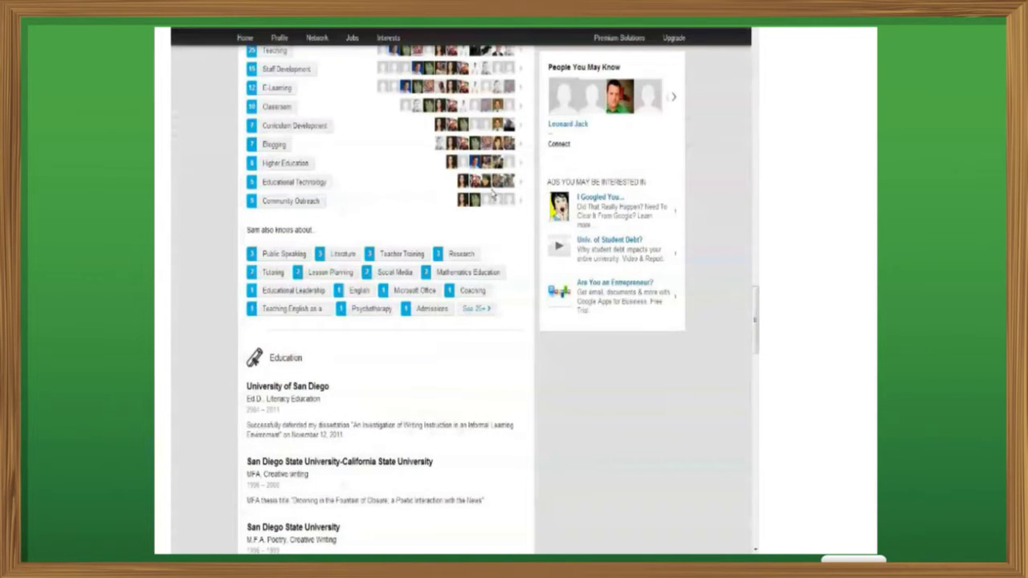
pyautogui.scroll(2, 494, 193)
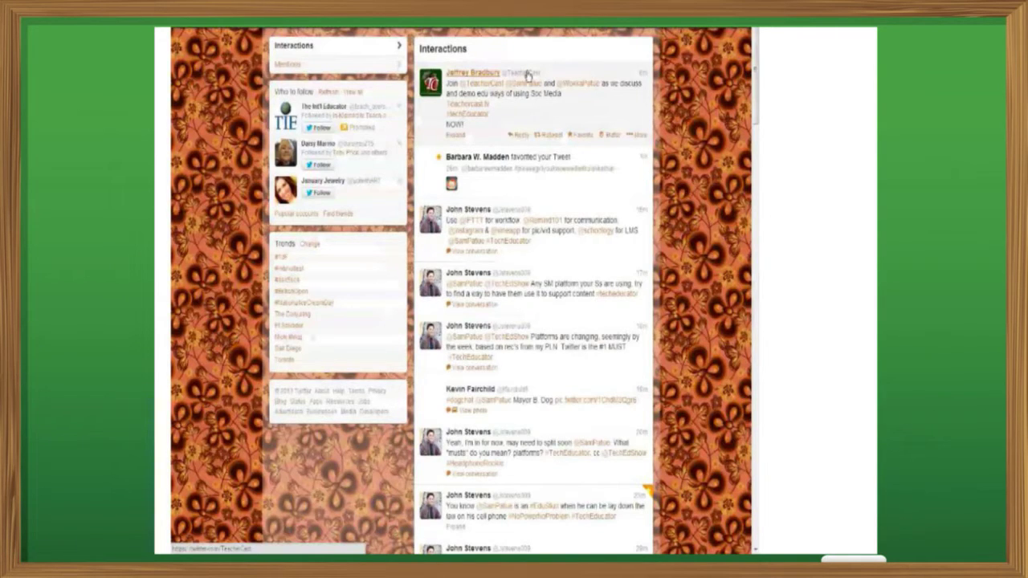
# Step: Exit full screen and move TweetDeck right, beside the small Twitter window
pyautogui.press('F11')
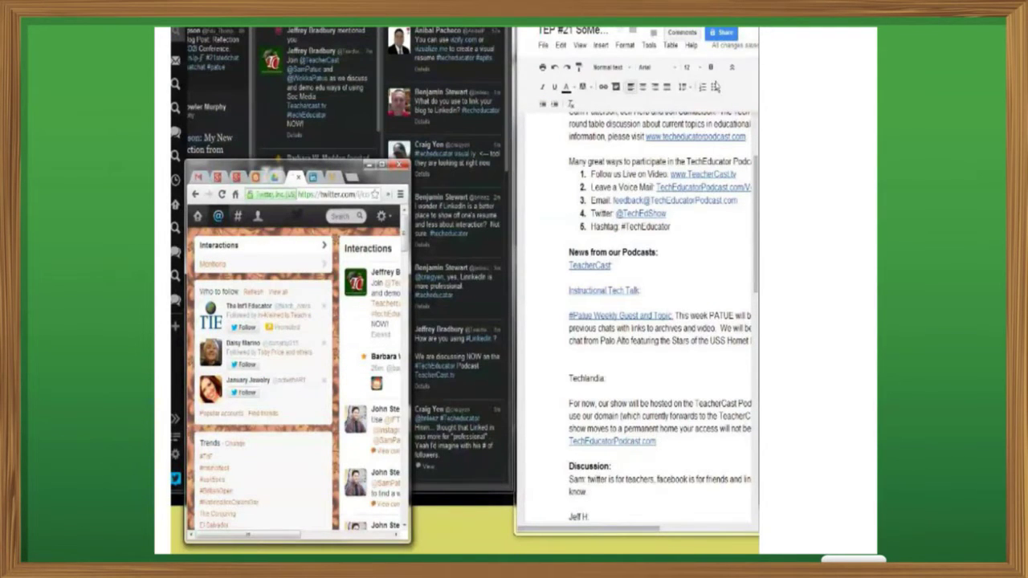
pyautogui.hotkey('alt', 'Tab')
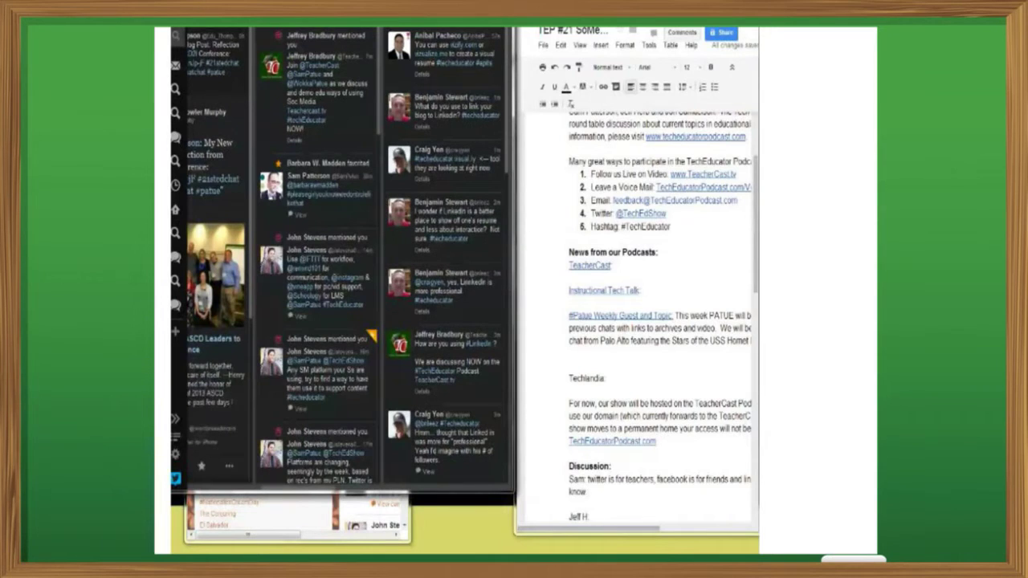
pyautogui.moveTo(337, 29); pyautogui.dragTo(400, 25)
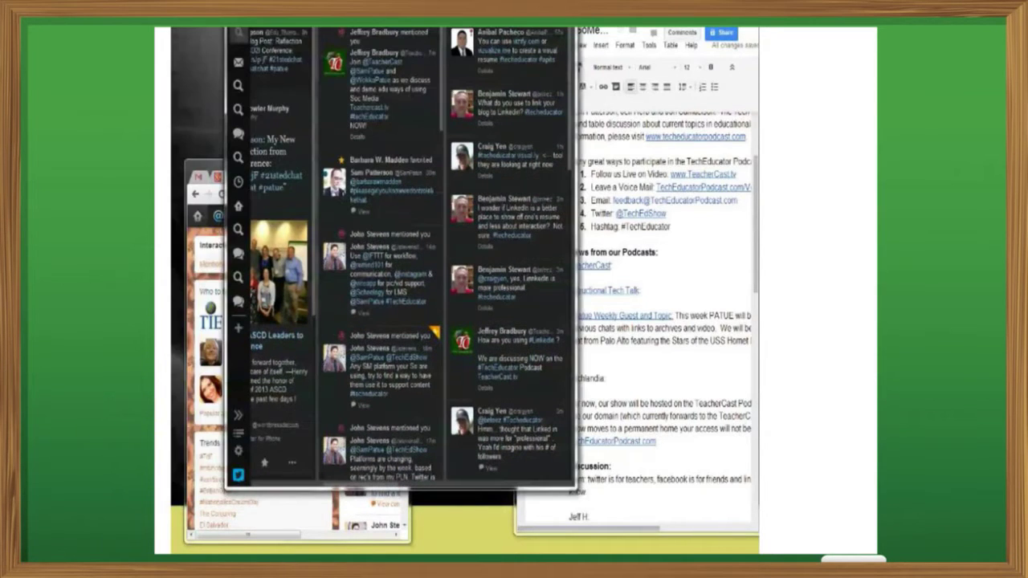
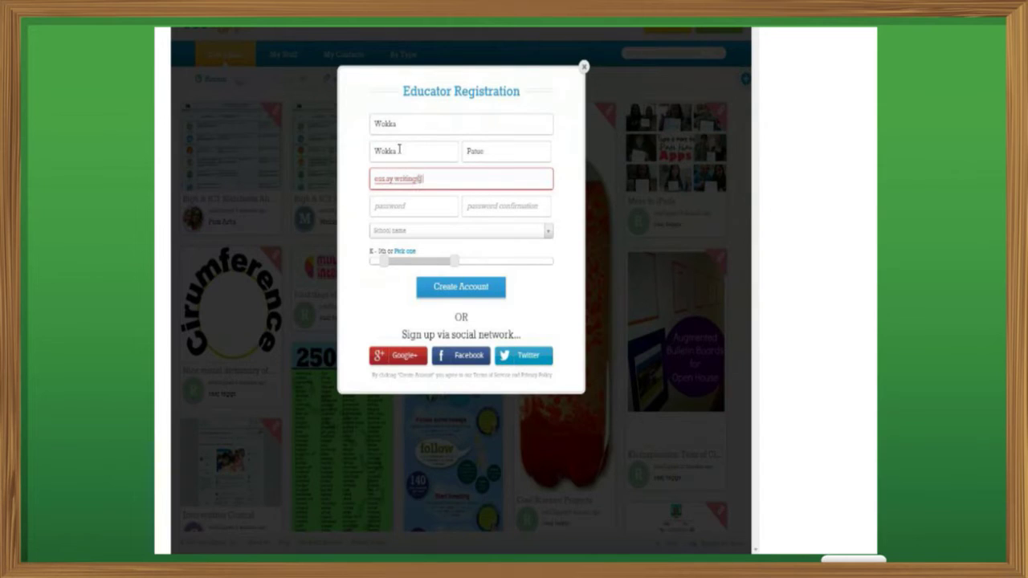
pyautogui.write('@gmail.com')
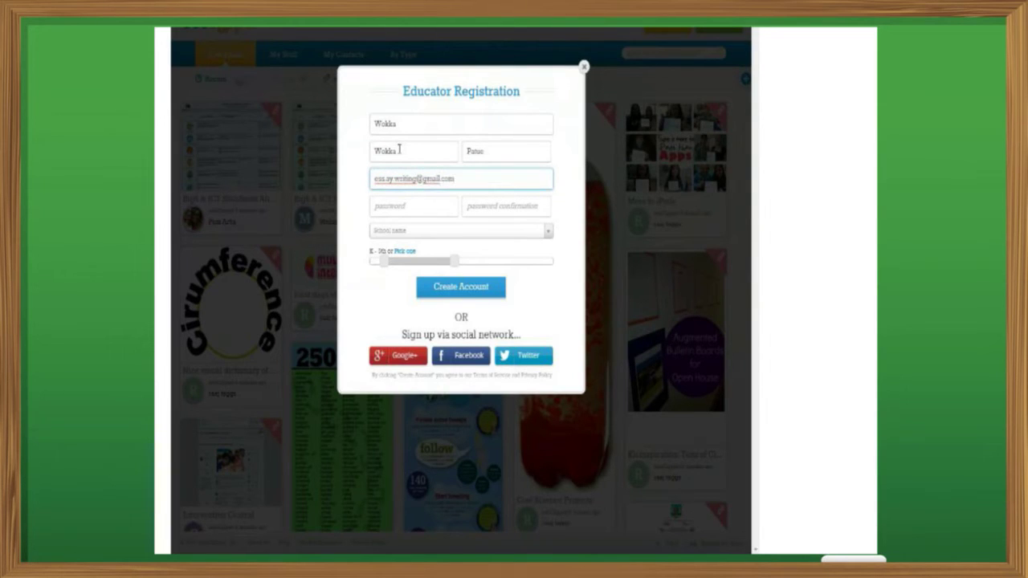
pyautogui.click(399, 208)
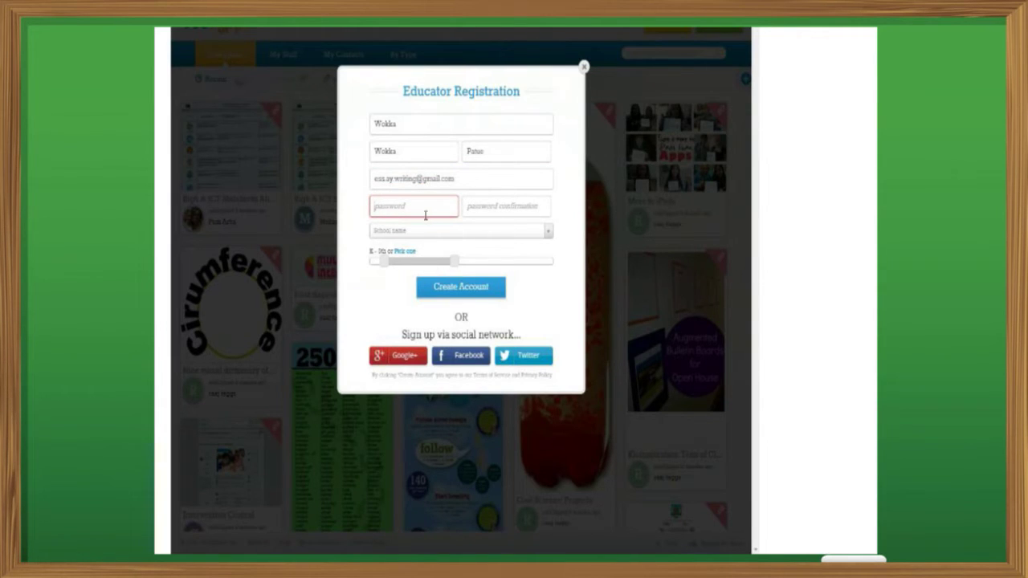
pyautogui.write('••••')
pyautogui.press('BackSpace')
pyautogui.press('BackSpace')
pyautogui.press('BackSpace')
pyautogui.press('BackSpace')
pyautogui.press('BackSpace')
pyautogui.press('BackSpace')
pyautogui.write('••••••')
pyautogui.press('Tab')
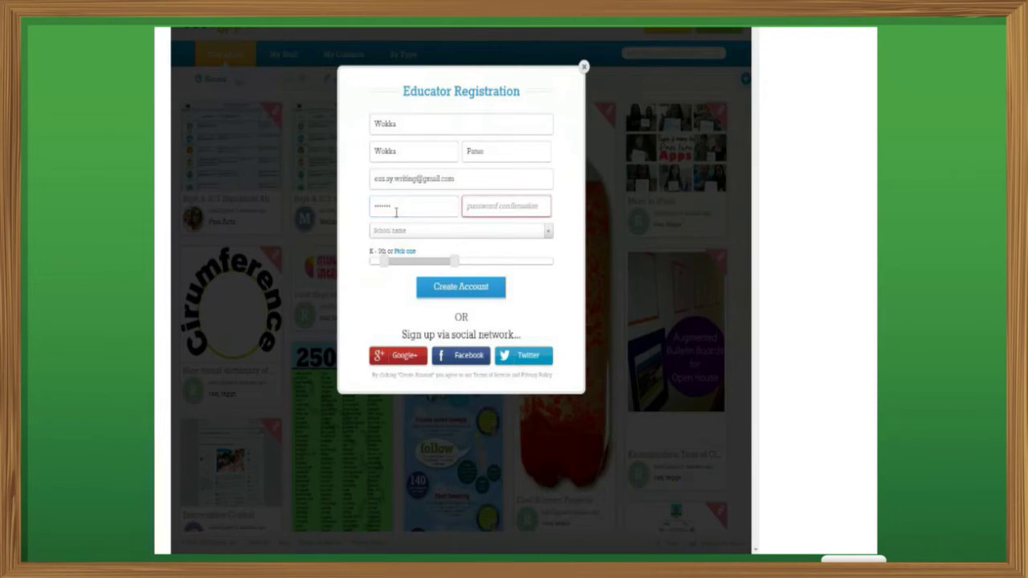
pyautogui.write('••••••')
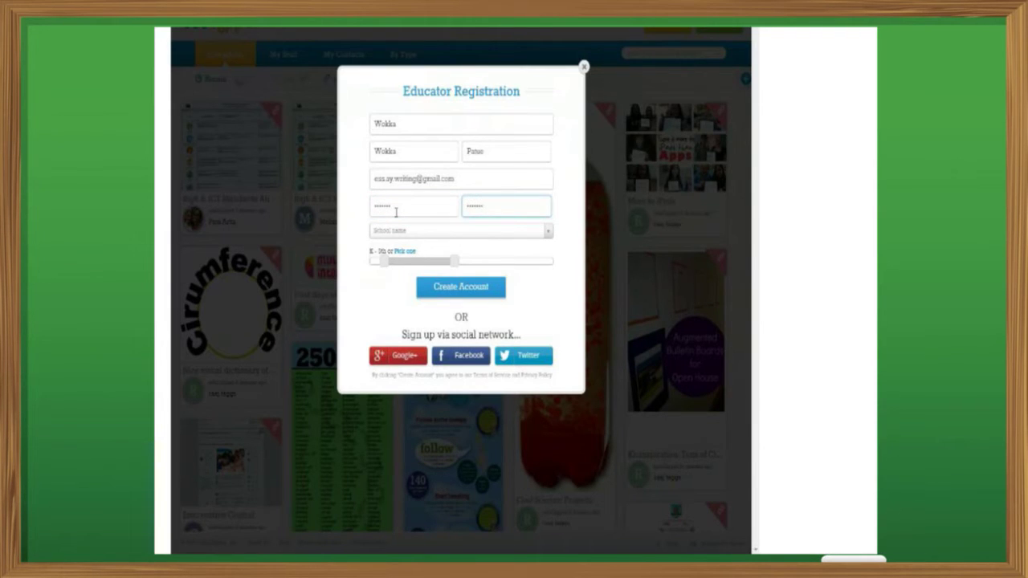
# Step: Choose TechEducator as the school name and create the account
pyautogui.click(426, 233)
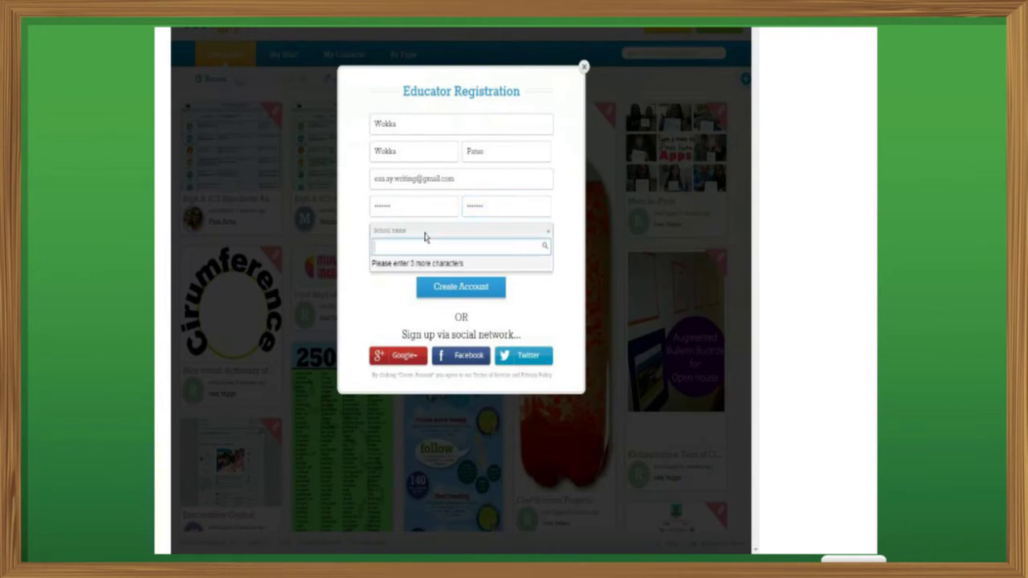
pyautogui.write('gd')
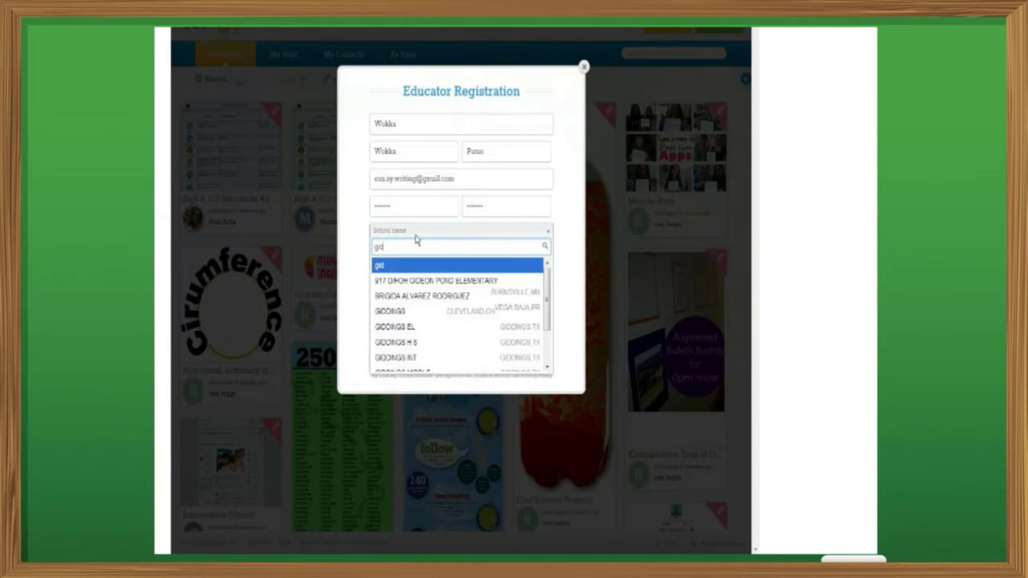
pyautogui.write('eon ')
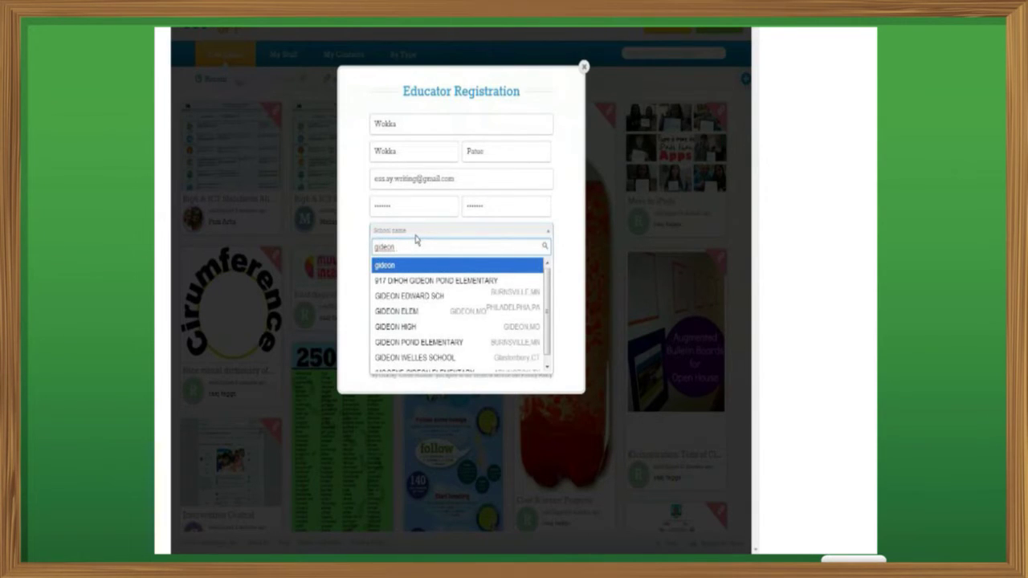
pyautogui.write('haus')
pyautogui.press('BackSpace')
pyautogui.press('BackSpace')
pyautogui.press('BackSpace')
pyautogui.press('BackSpace')
pyautogui.press('BackSpace')
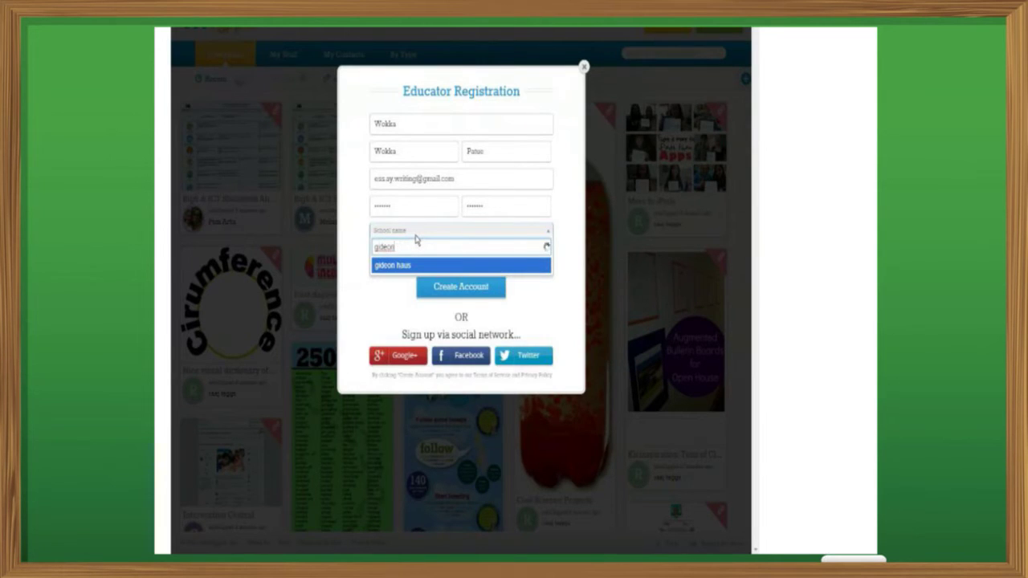
pyautogui.press('BackSpace')
pyautogui.press('BackSpace')
pyautogui.press('BackSpace')
pyautogui.press('BackSpace')
pyautogui.press('BackSpace')
pyautogui.press('BackSpace')
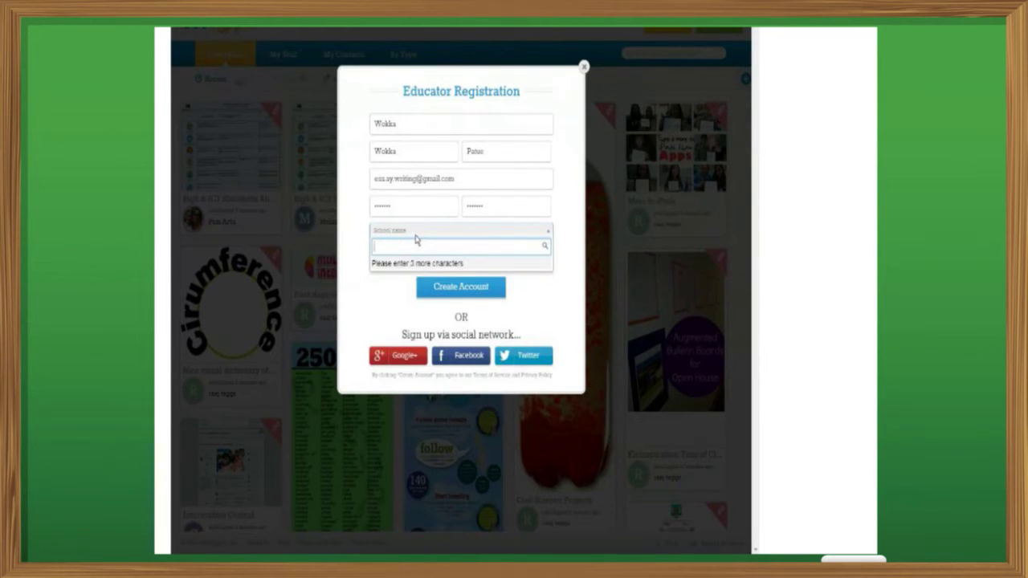
pyautogui.write('Tech')
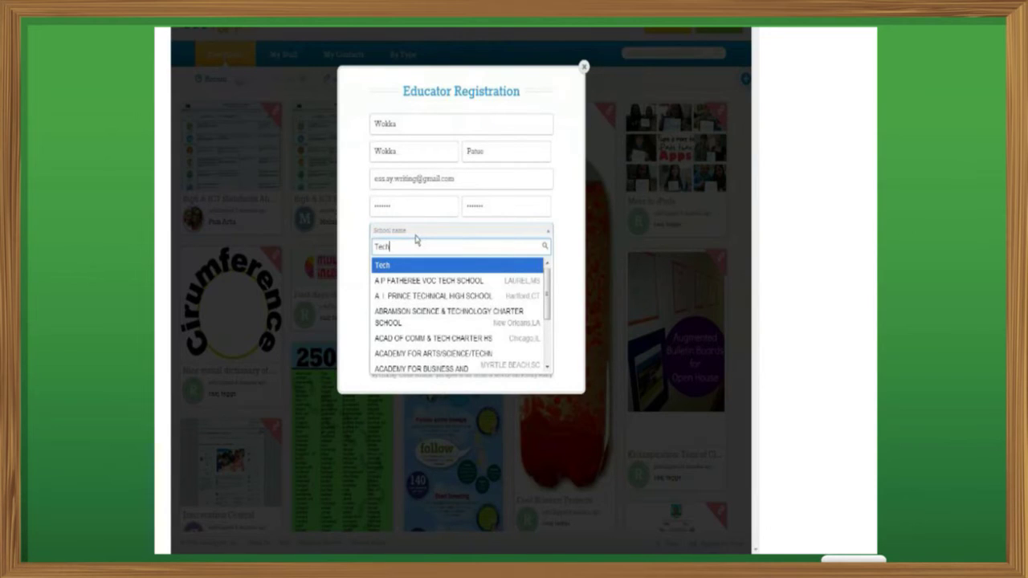
pyautogui.write('Educator')
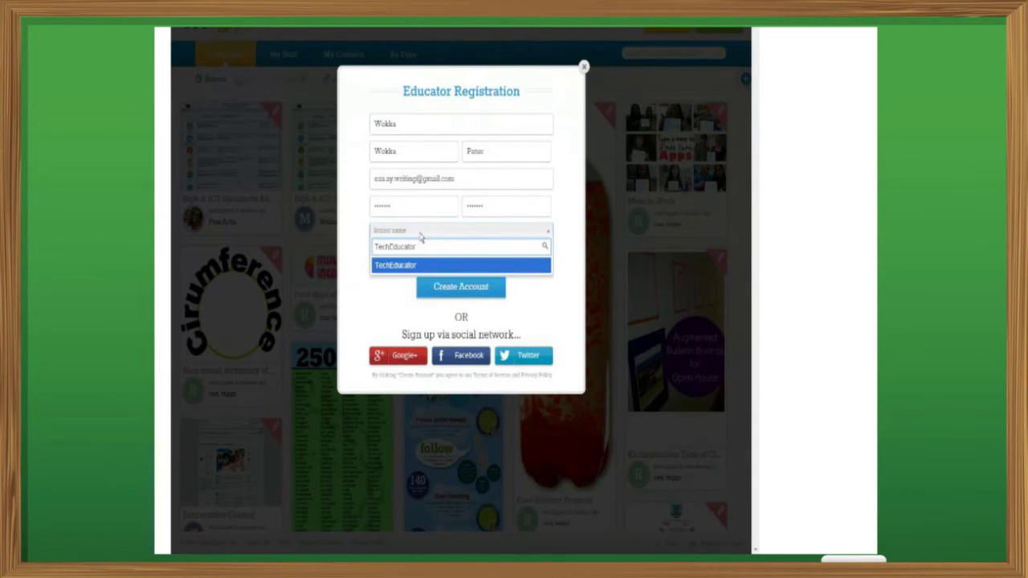
pyautogui.click(462, 297)
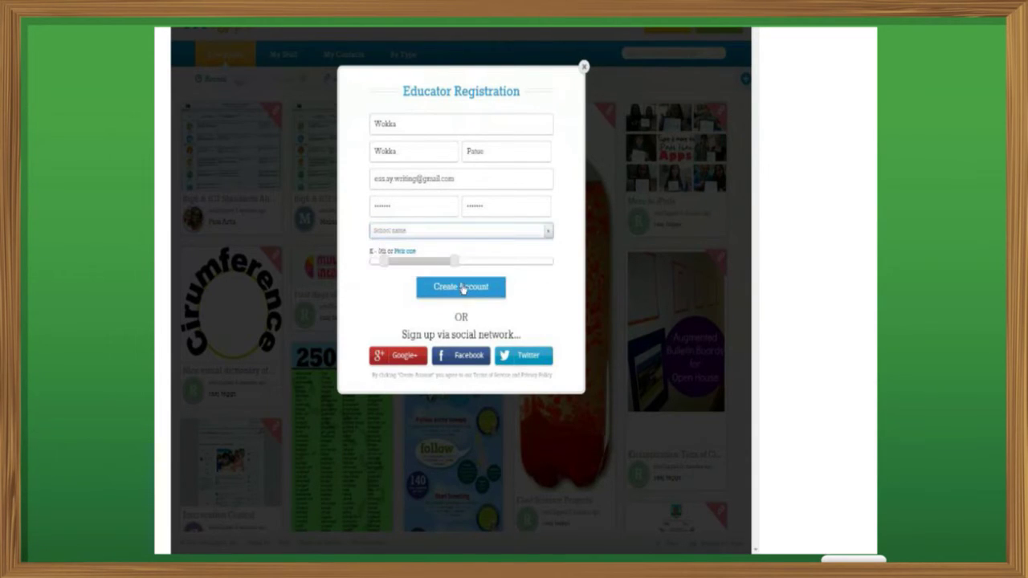
pyautogui.click(463, 288)
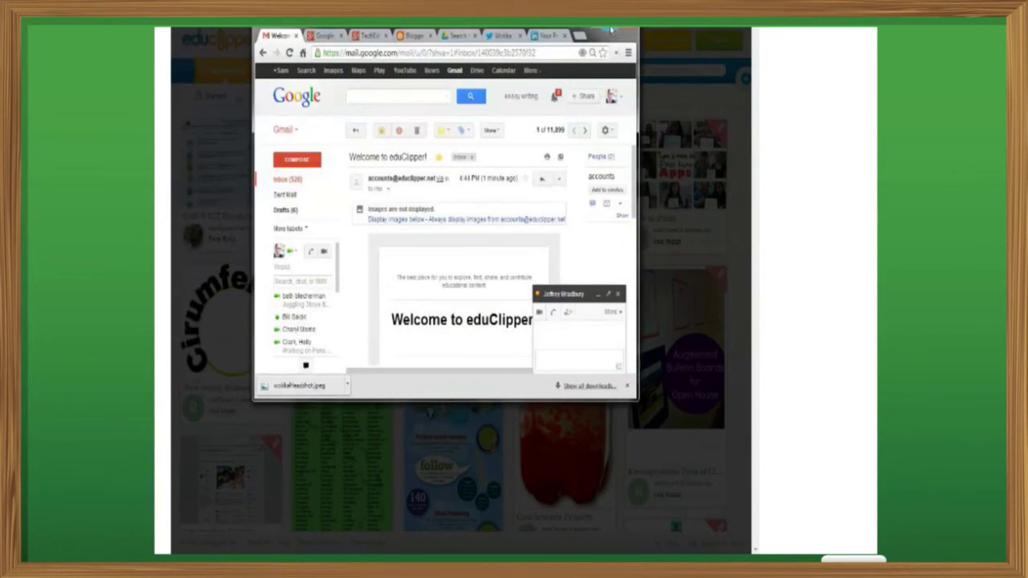
# Step: Maximize Gmail and follow the Verify Email link in the Welcome to eduClipper message
pyautogui.click(611, 31)
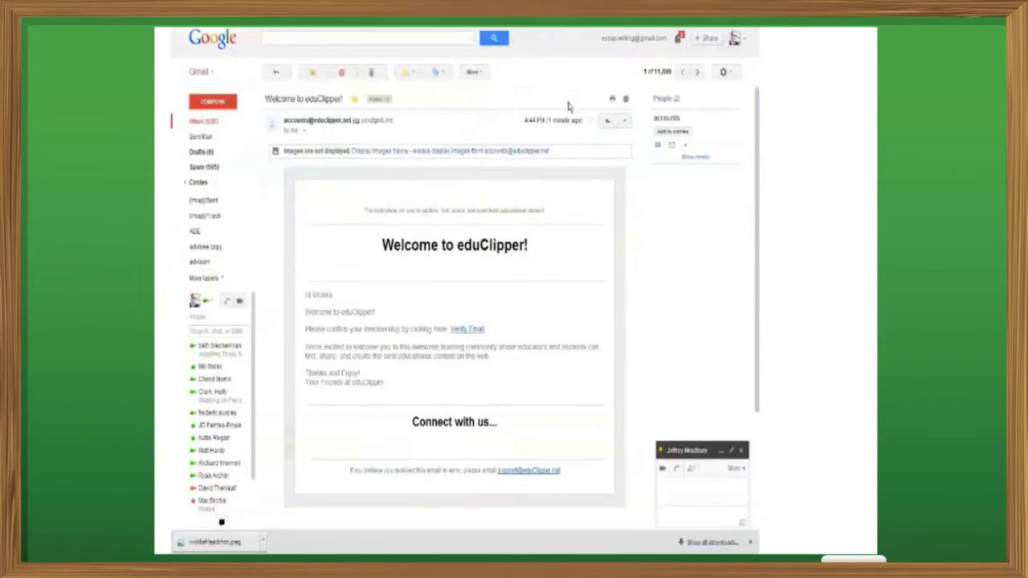
pyautogui.click(464, 329)
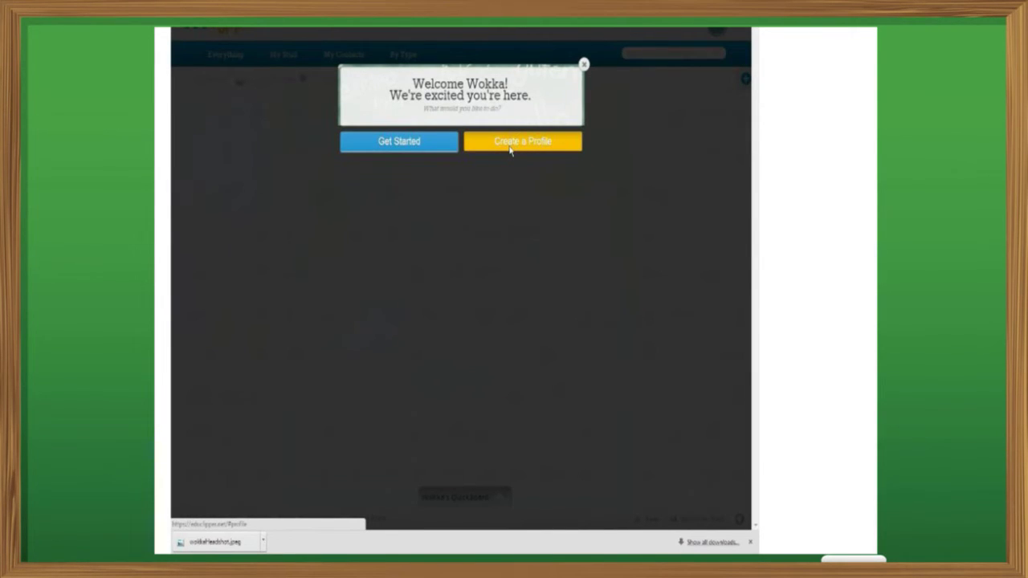
# Step: Create a profile and upload Desktop's wolkaHeadshot image as the avatar
pyautogui.click(510, 151)
pyautogui.click(319, 235)
pyautogui.click(439, 147)
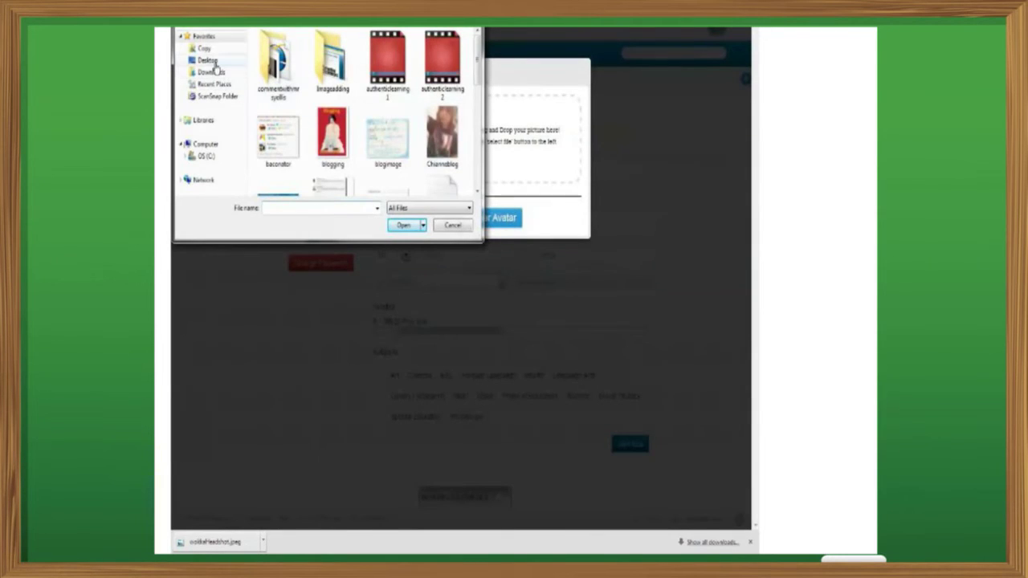
pyautogui.click(213, 62)
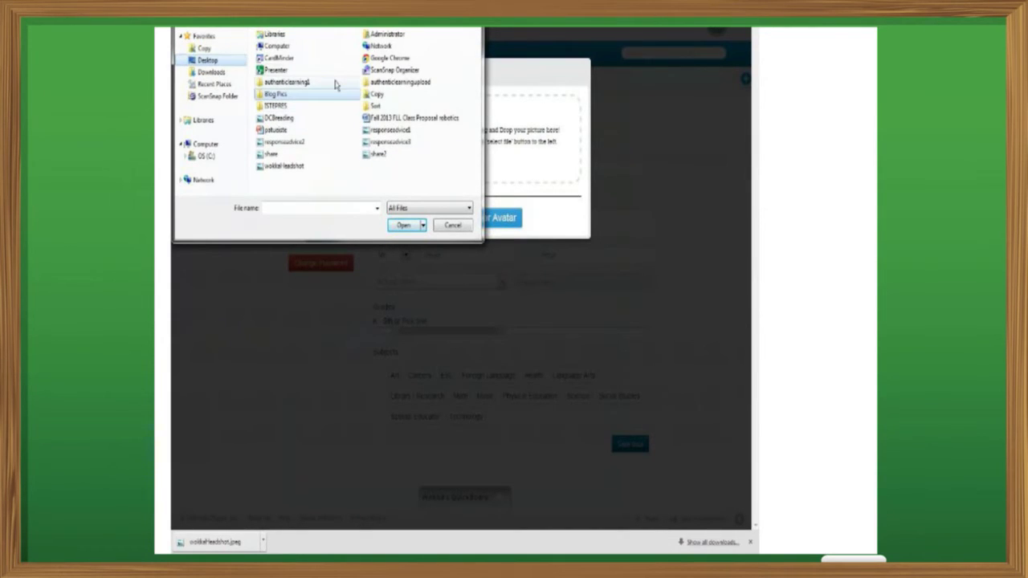
pyautogui.click(319, 166)
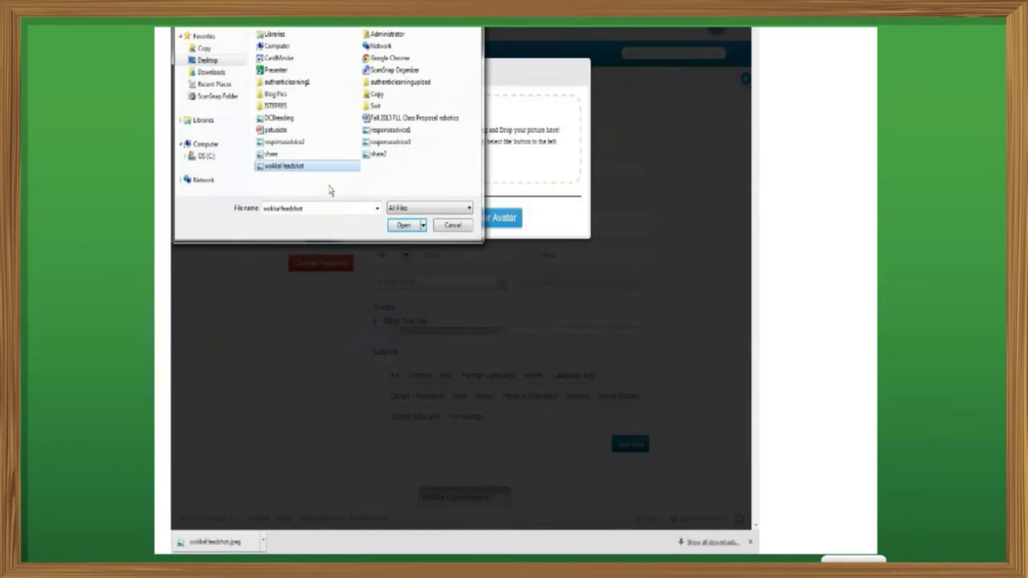
pyautogui.click(406, 228)
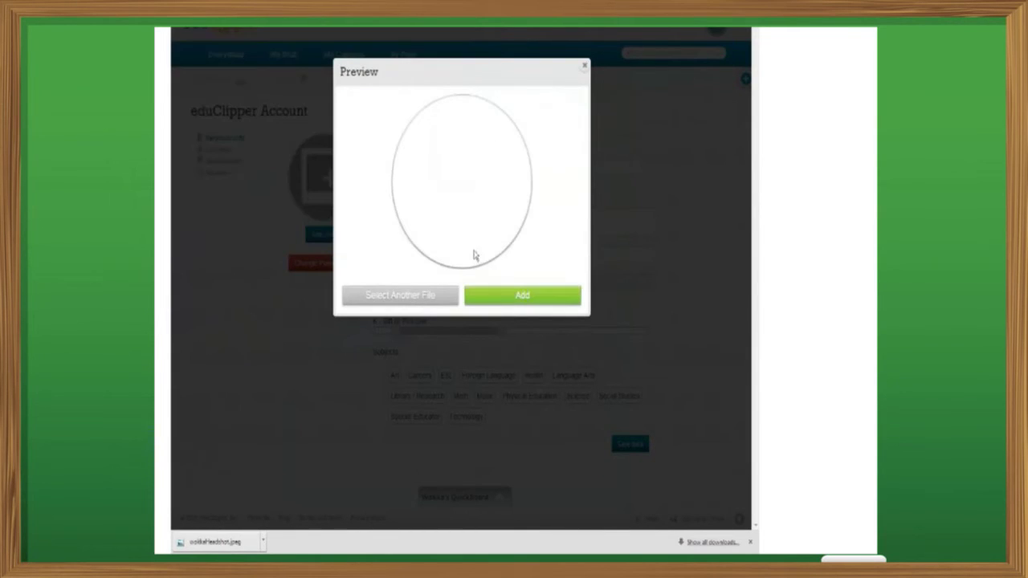
pyautogui.click(493, 297)
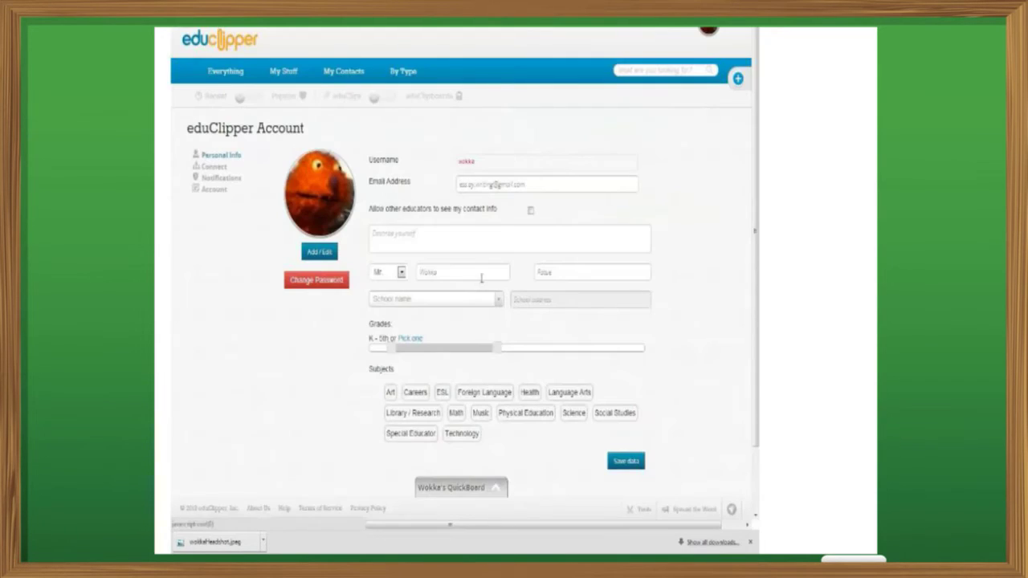
# Step: Write a bio about teaching #puppet and sharing, and set the title to Dr
pyautogui.click(478, 244)
pyautogui.write('I am')
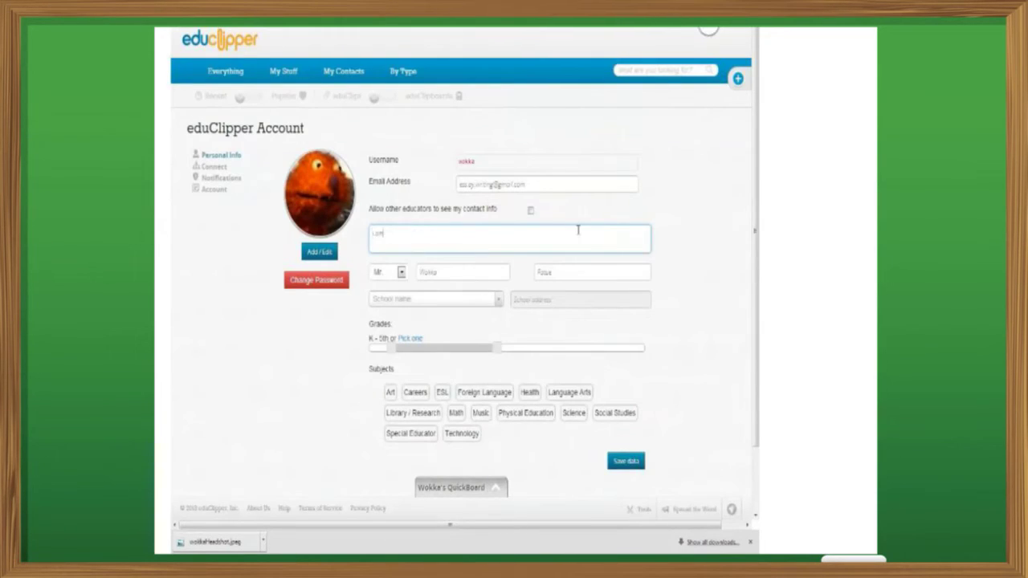
pyautogui.write(' teac')
pyautogui.write('h')
pyautogui.write('er')
pyautogui.write(' of t')
pyautogui.write('t')
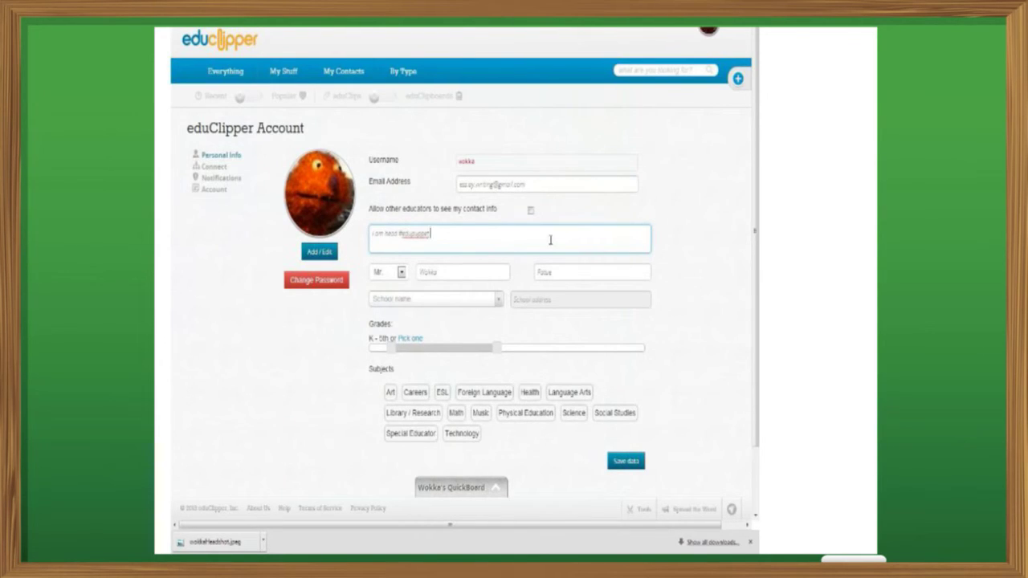
pyautogui.write('of #puppet looking ')
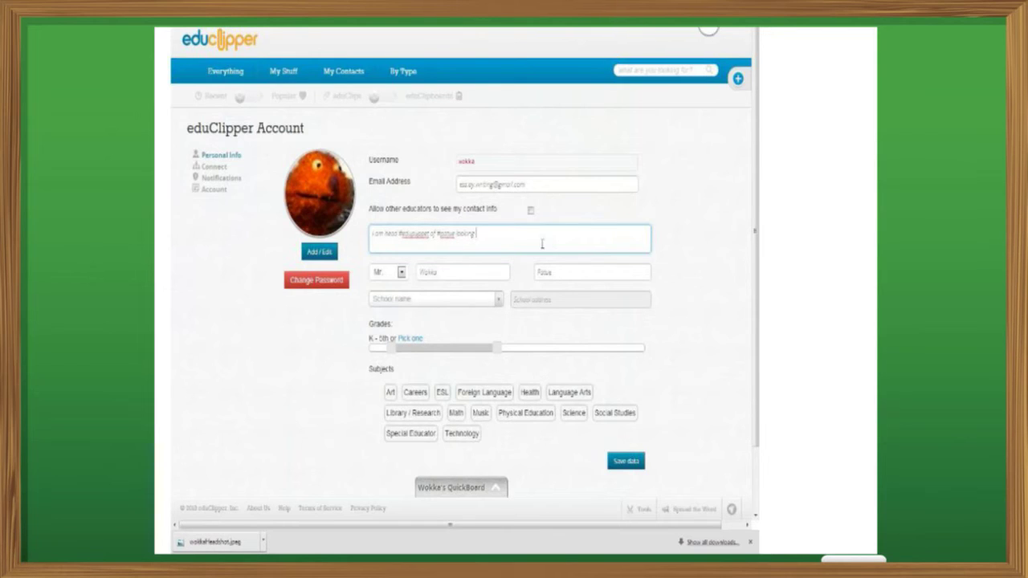
pyautogui.write('forward to working and sharing')
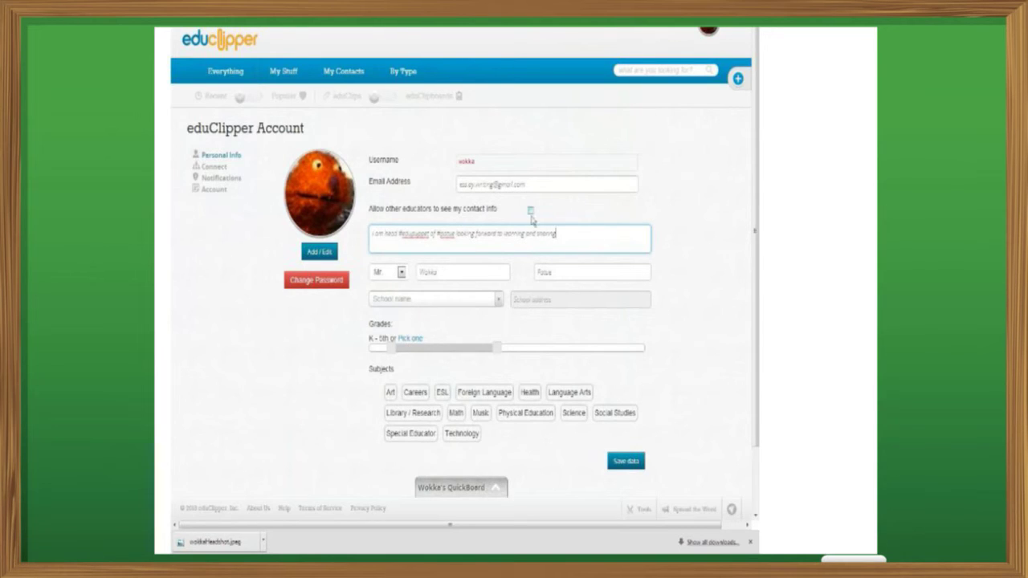
pyautogui.click(401, 273)
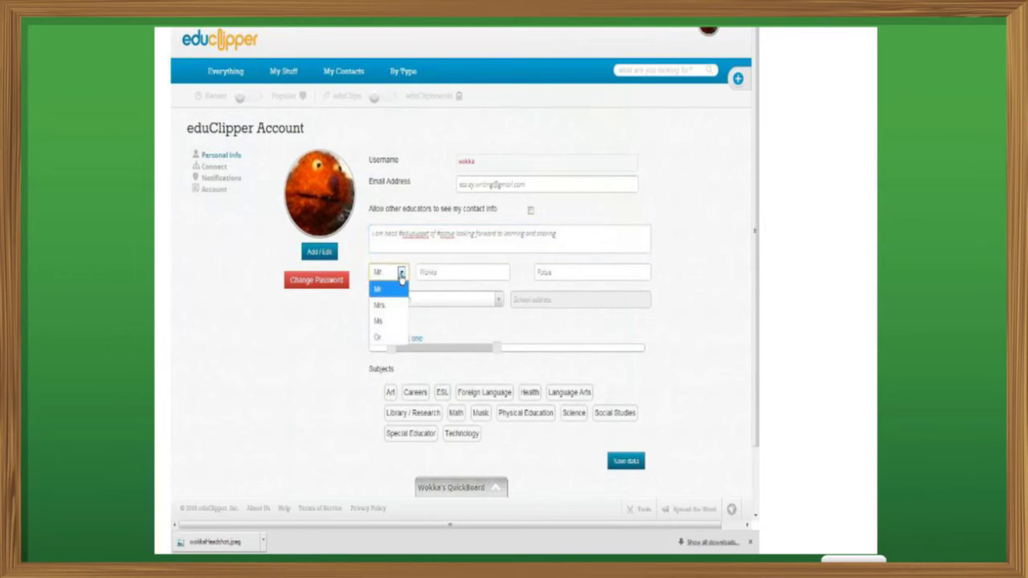
pyautogui.click(386, 336)
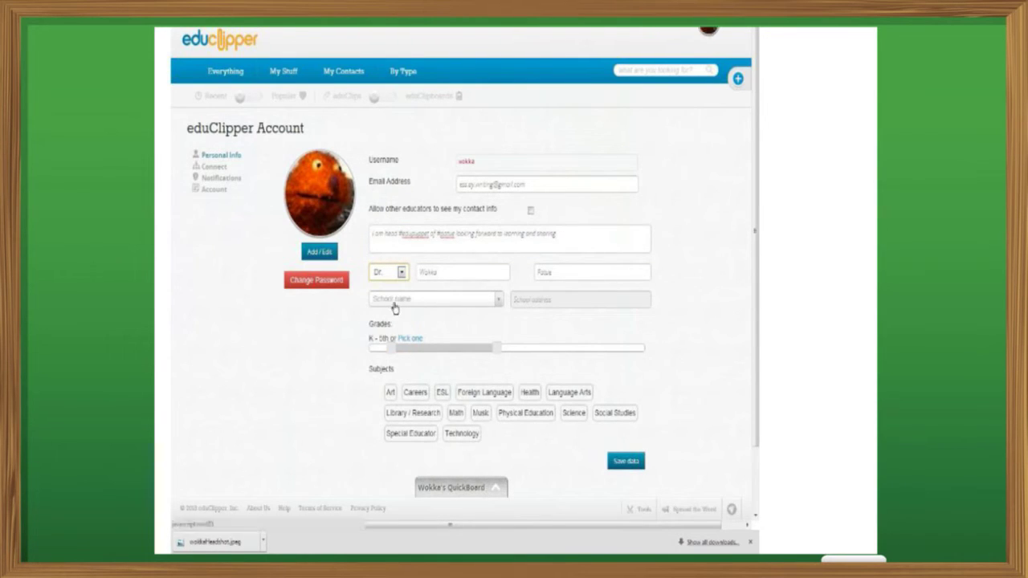
pyautogui.click(394, 302)
pyautogui.click(429, 302)
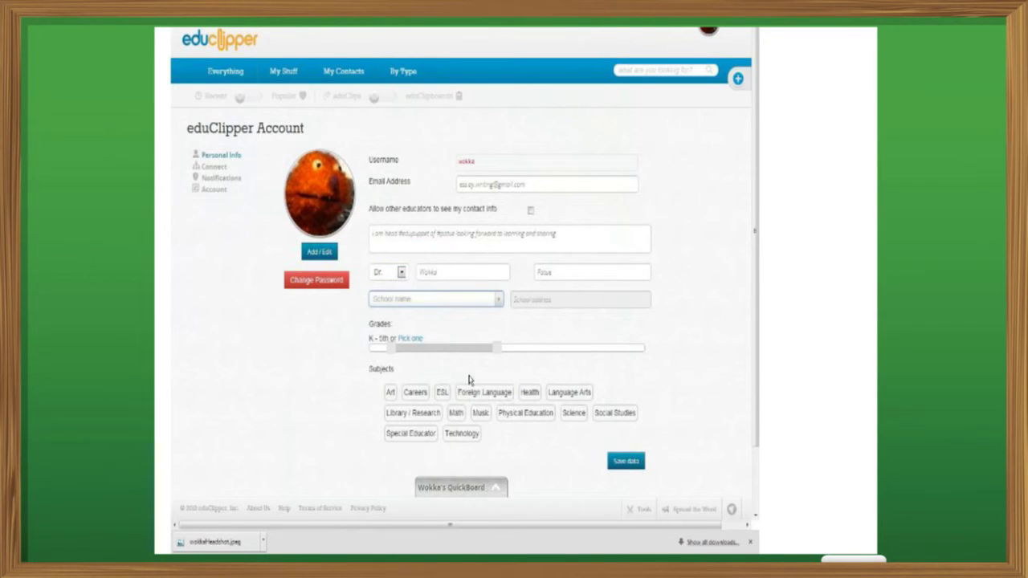
# Step: Tag subjects Art through Technology, including Math, Music and Science, then save the profile data
pyautogui.scroll(-2, 469, 379)
pyautogui.click(390, 328)
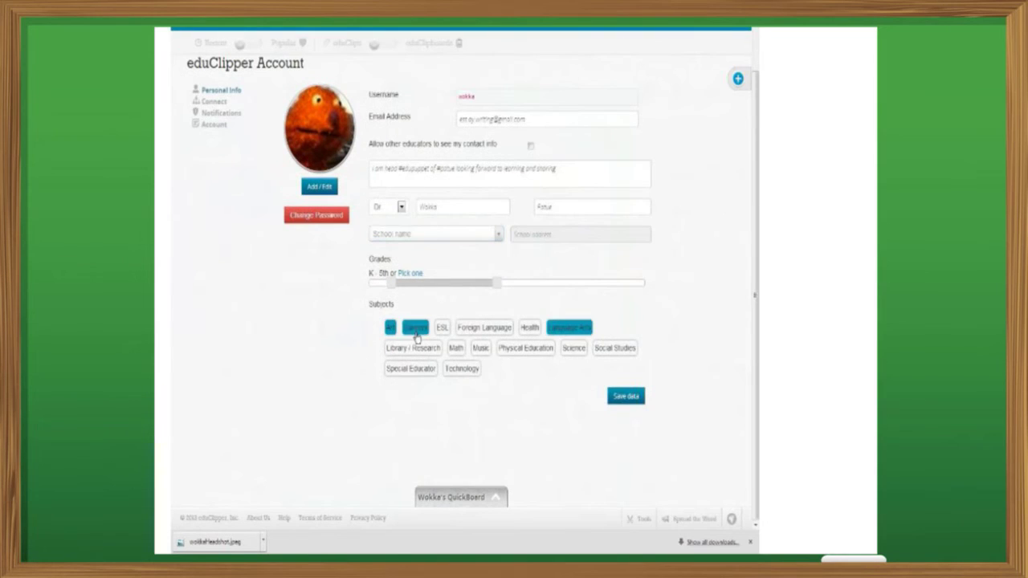
pyautogui.click(442, 327)
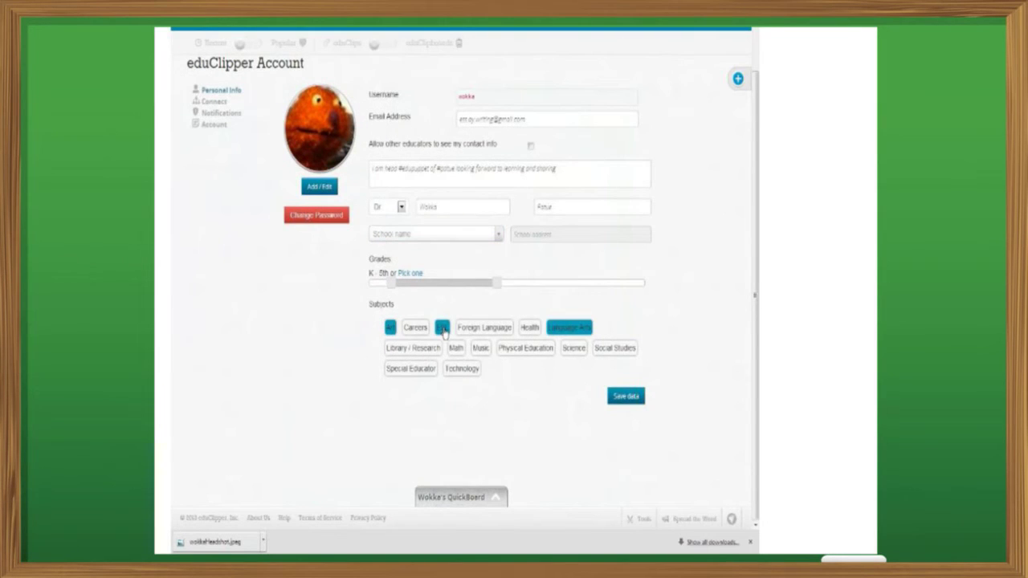
pyautogui.click(530, 329)
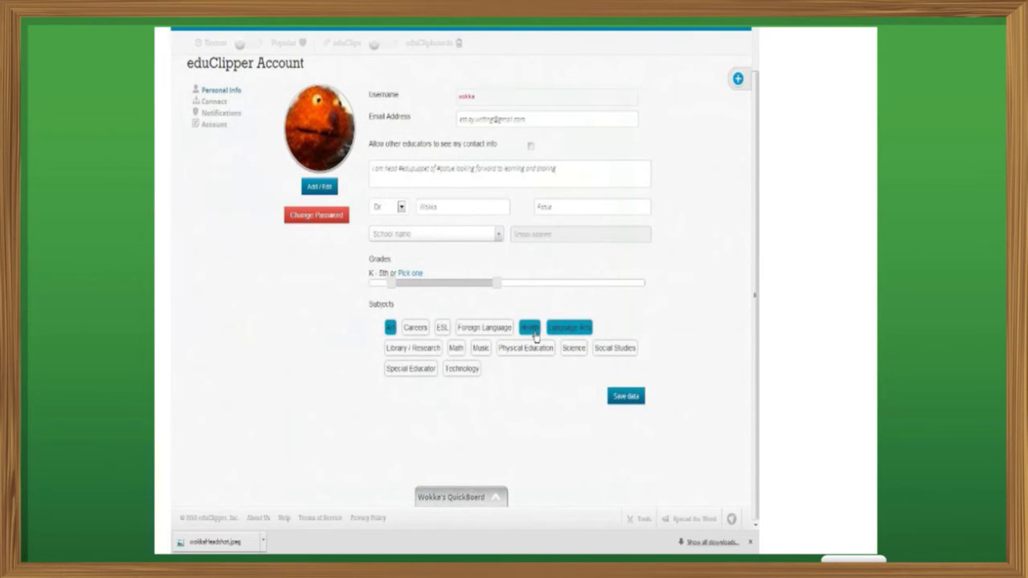
pyautogui.click(414, 349)
pyautogui.click(456, 350)
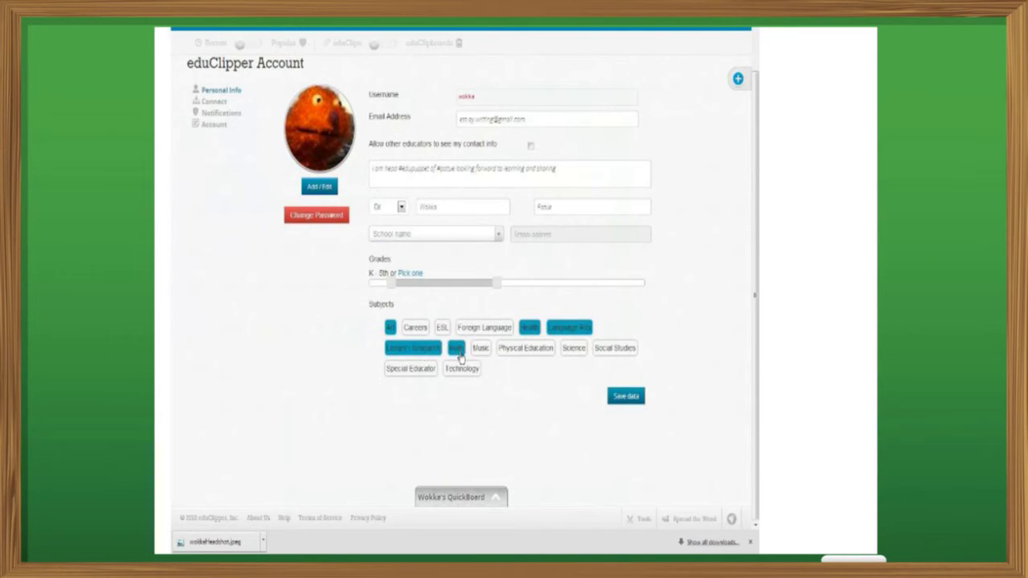
pyautogui.click(481, 350)
pyautogui.click(516, 352)
pyautogui.click(570, 351)
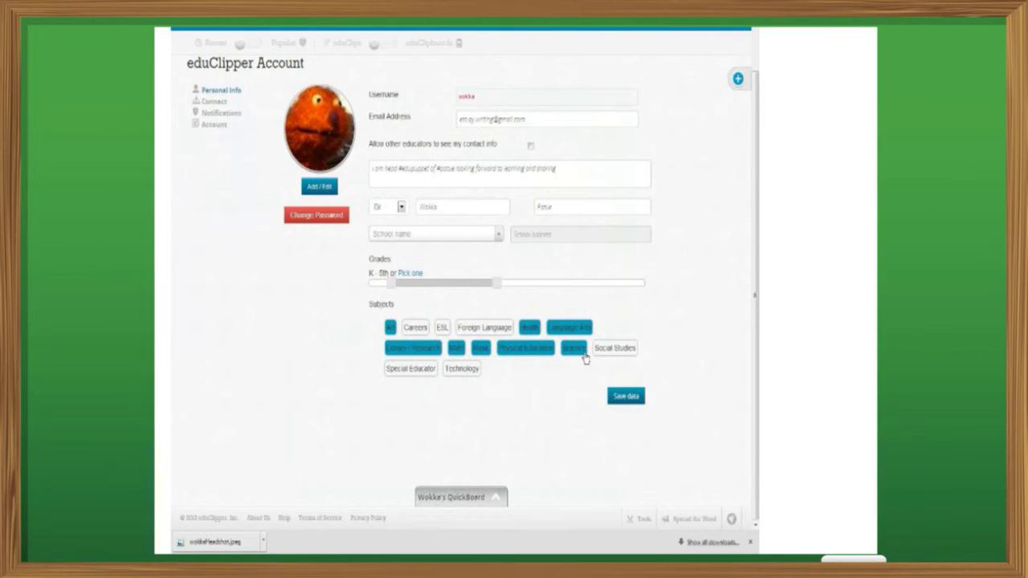
pyautogui.click(613, 350)
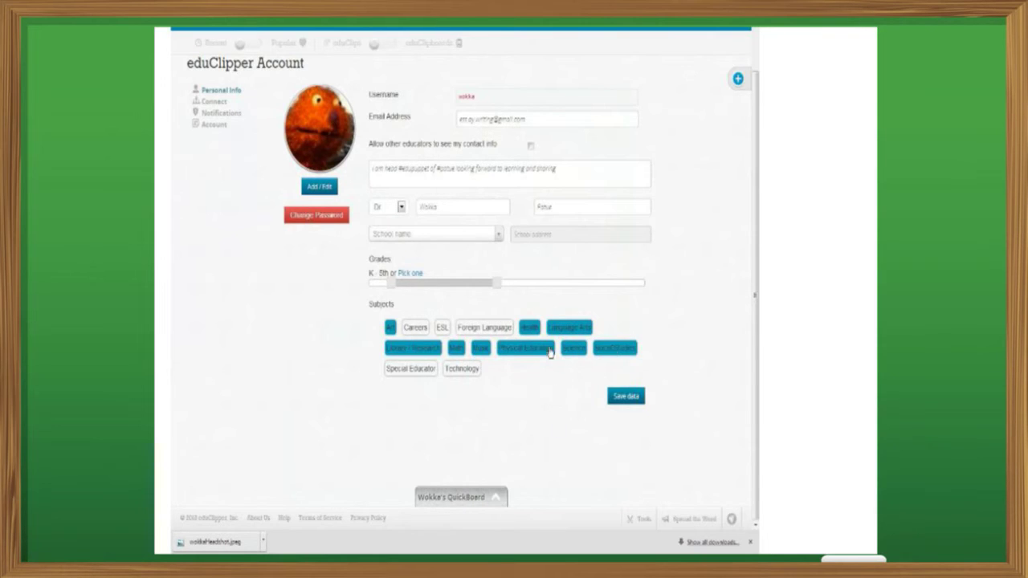
pyautogui.click(425, 371)
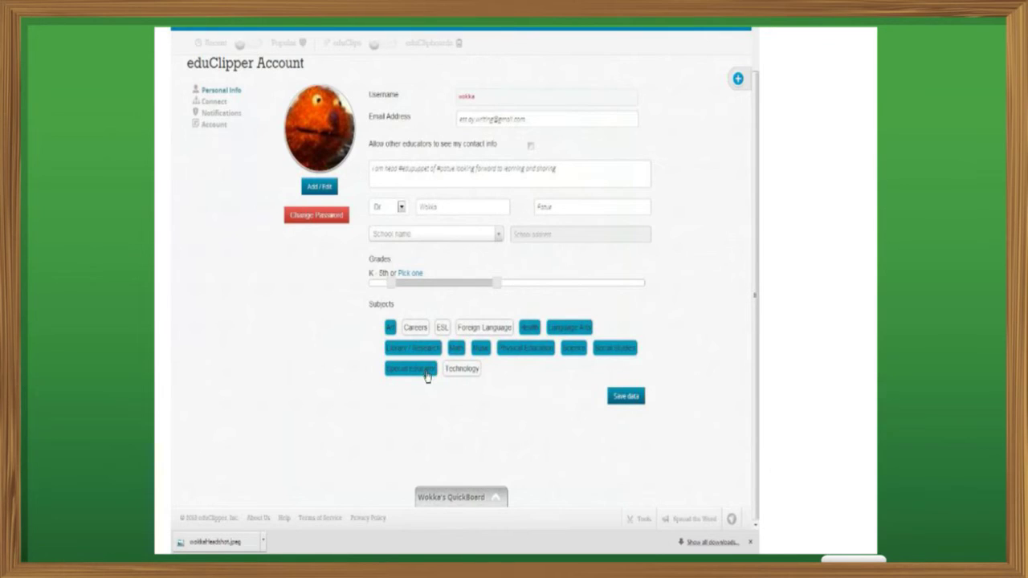
pyautogui.click(451, 374)
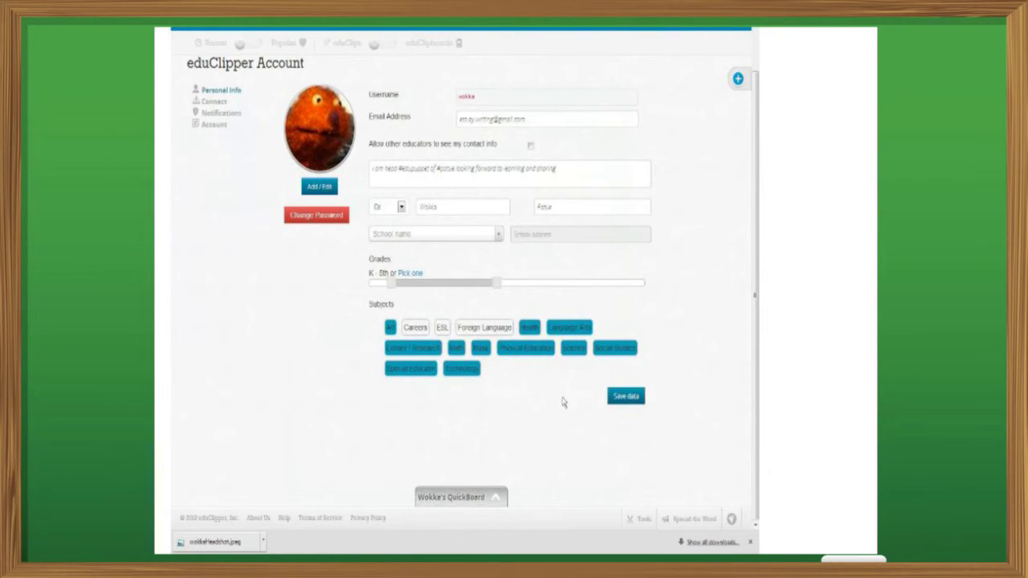
pyautogui.click(616, 400)
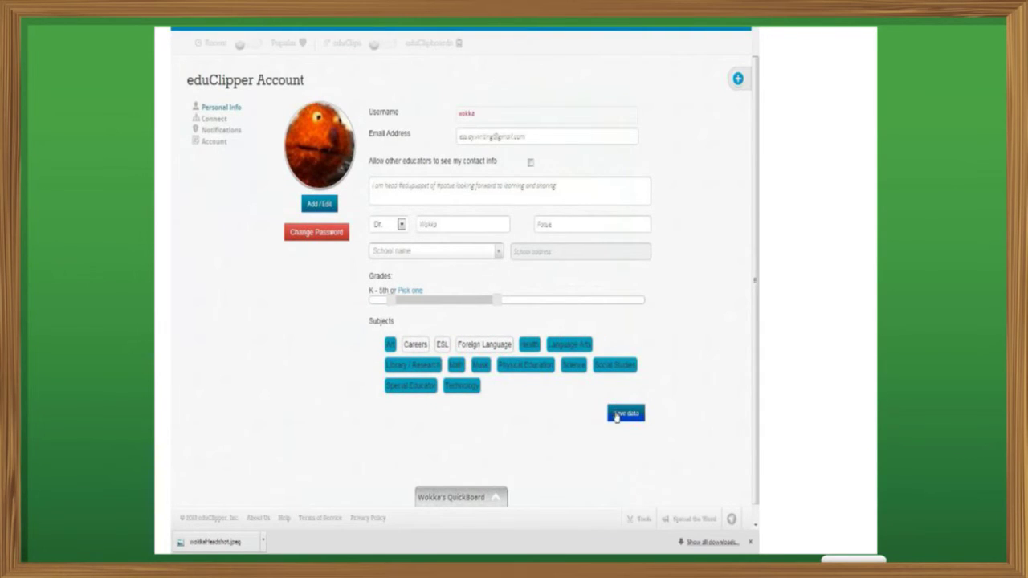
pyautogui.scroll(-1, 603, 413)
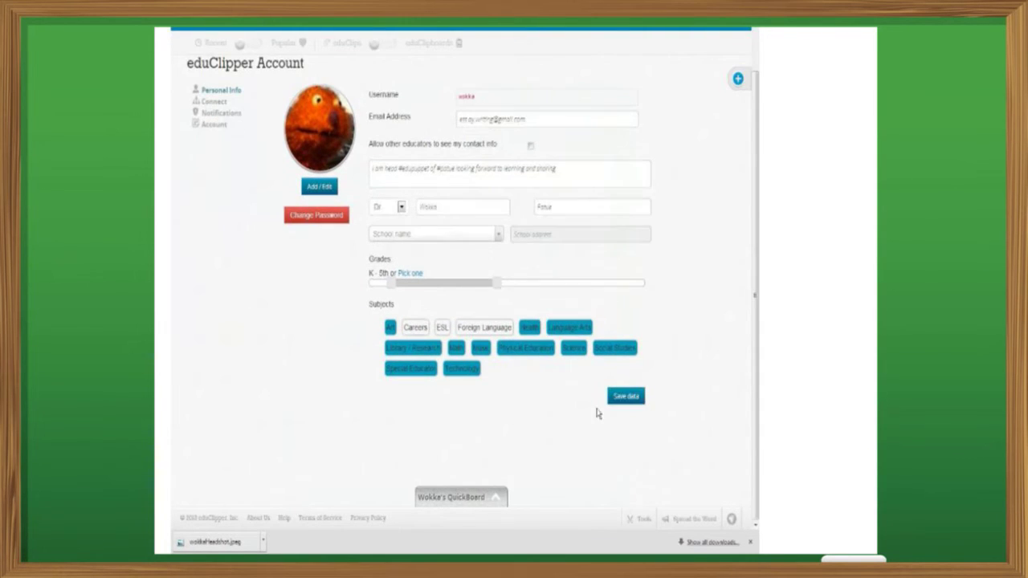
pyautogui.click(494, 501)
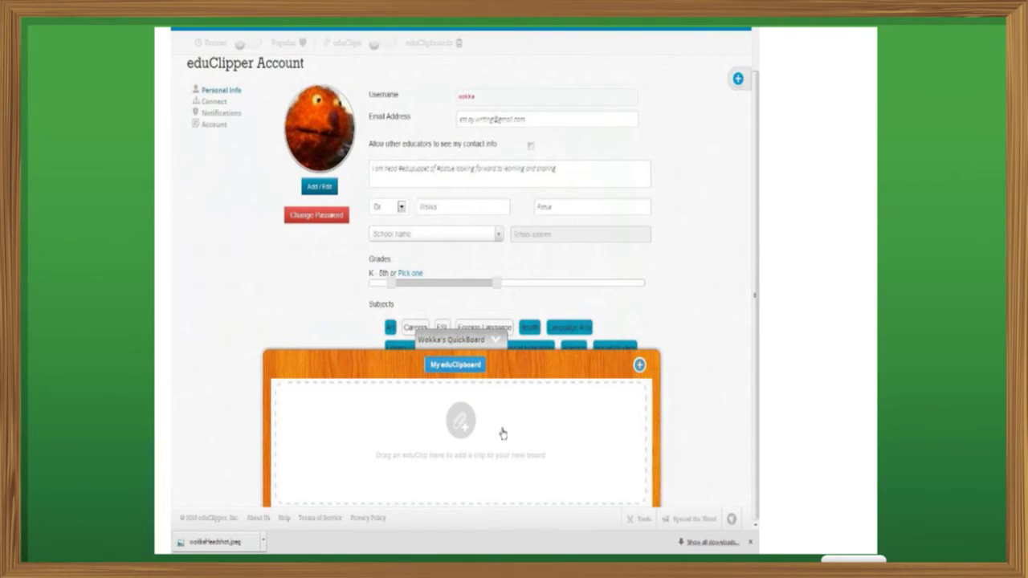
pyautogui.click(639, 365)
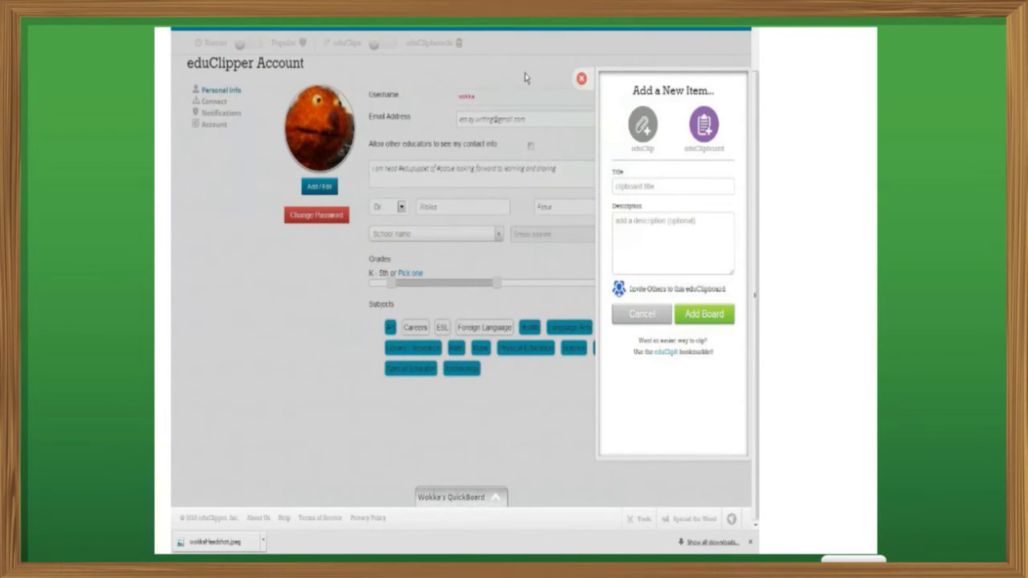
pyautogui.click(576, 102)
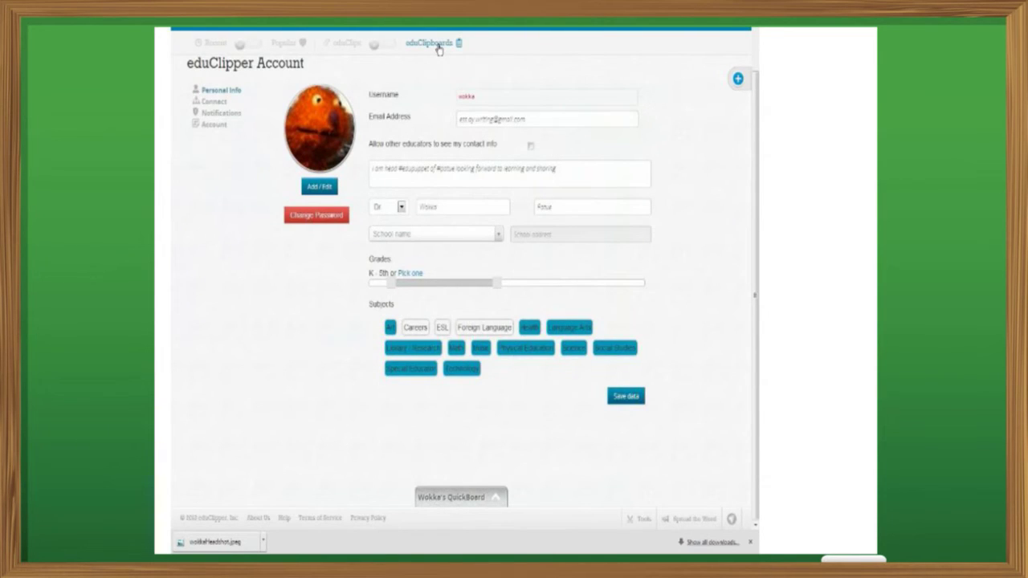
# Step: From Account, filter the eduClips feed to show Websites only
pyautogui.click(215, 127)
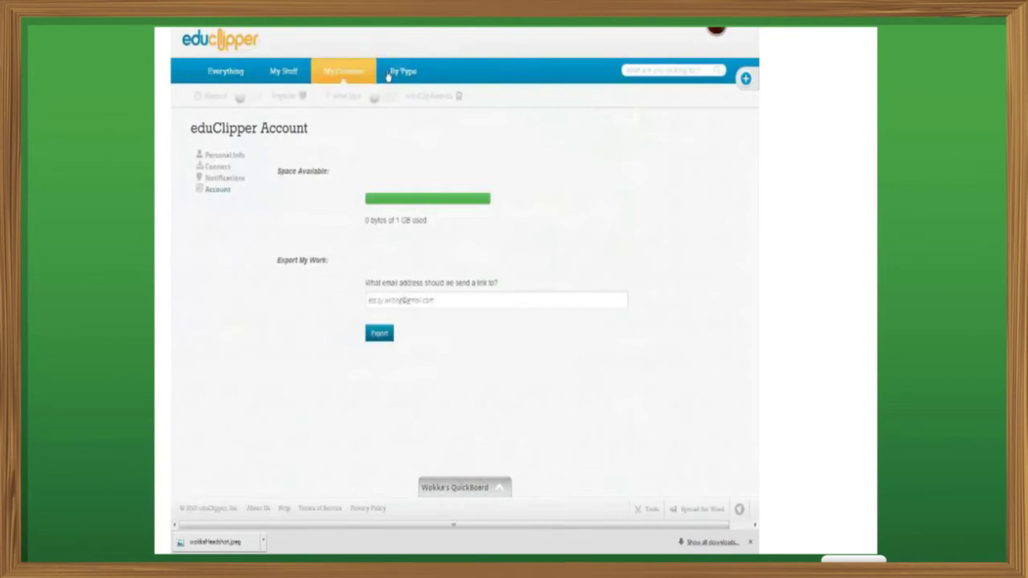
pyautogui.click(373, 98)
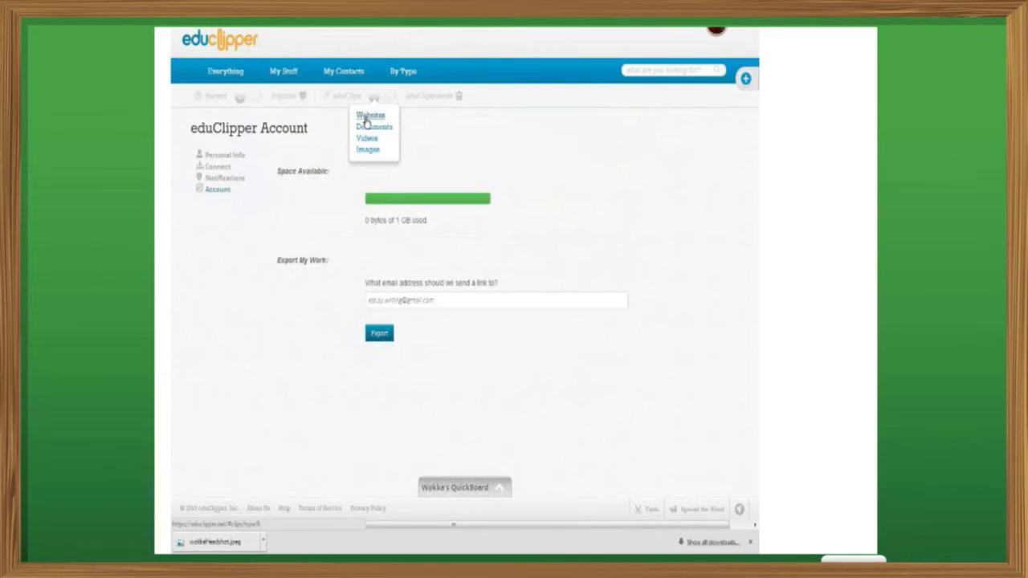
pyautogui.click(368, 117)
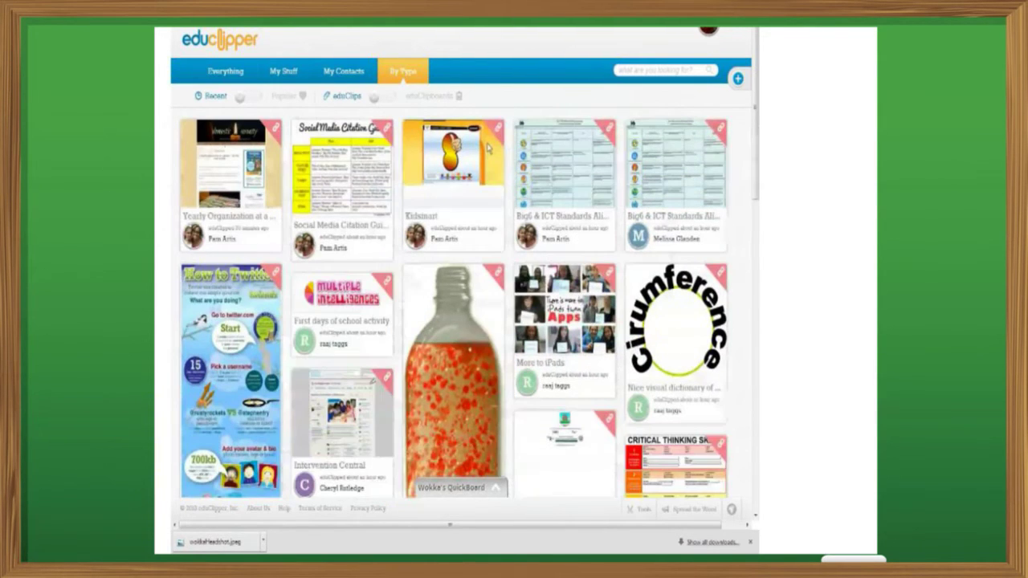
pyautogui.moveTo(486, 151)
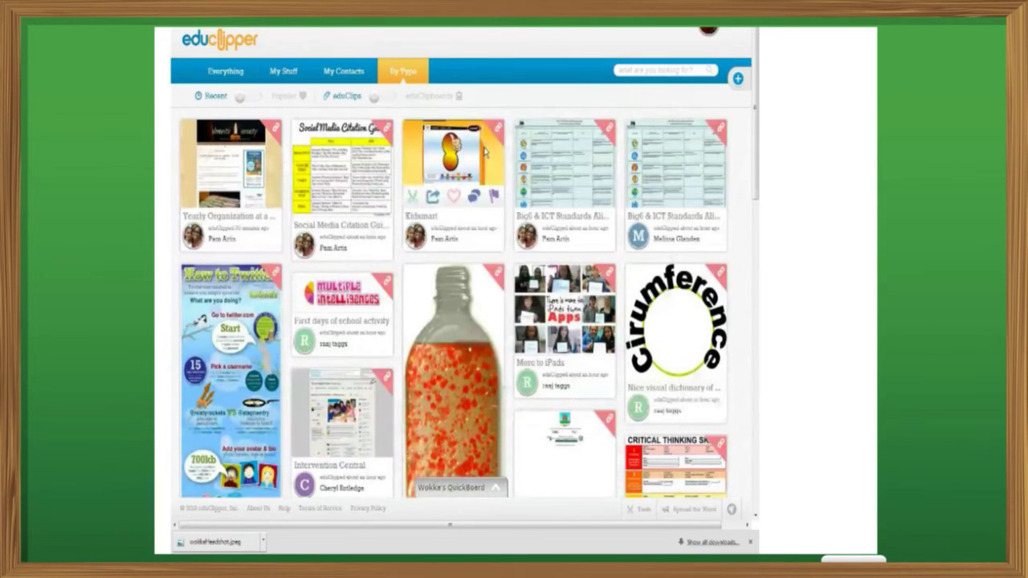
pyautogui.scroll(-1, 485, 151)
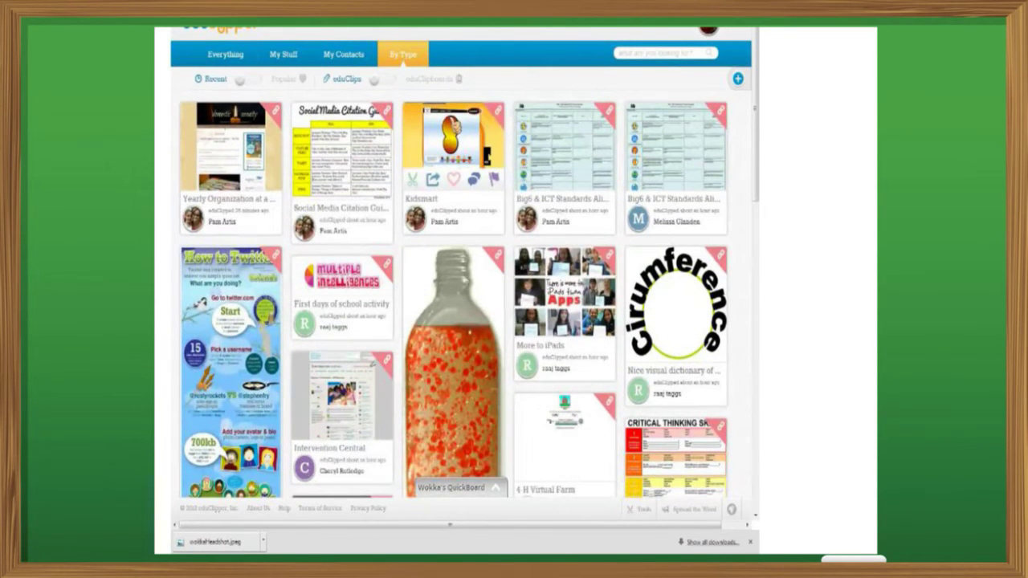
pyautogui.scroll(-3, 486, 152)
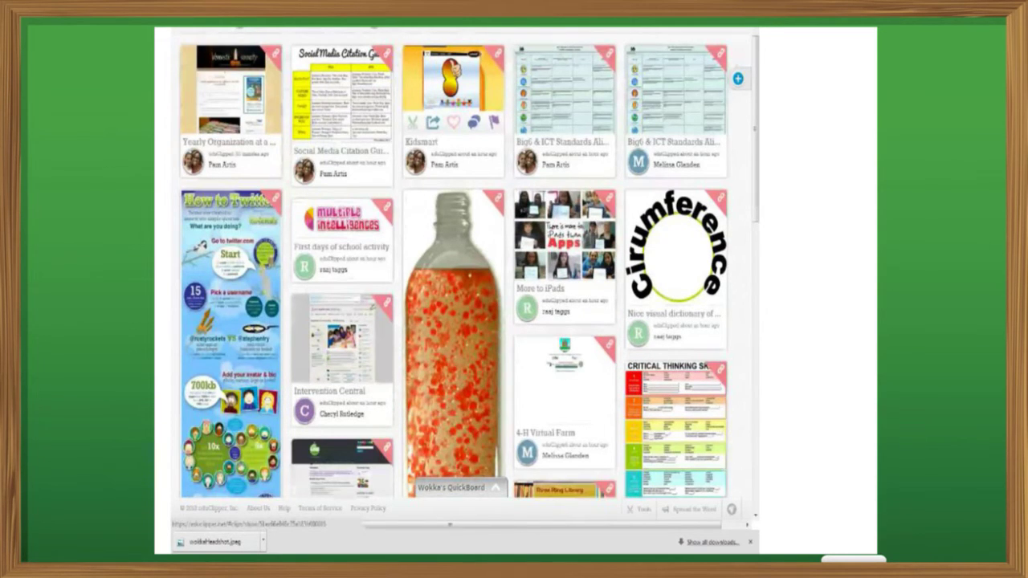
pyautogui.scroll(-3, 486, 153)
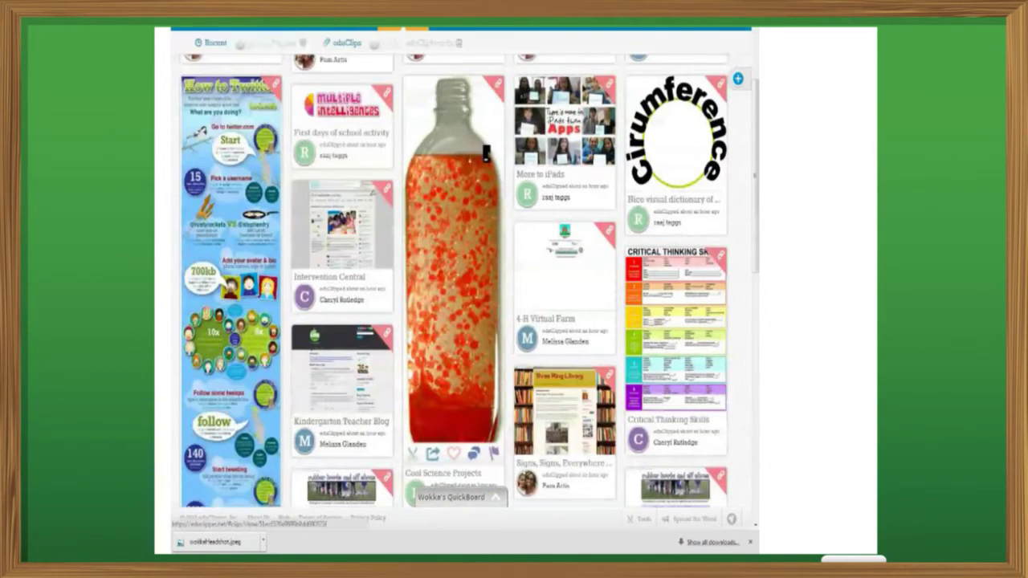
pyautogui.scroll(4, 486, 152)
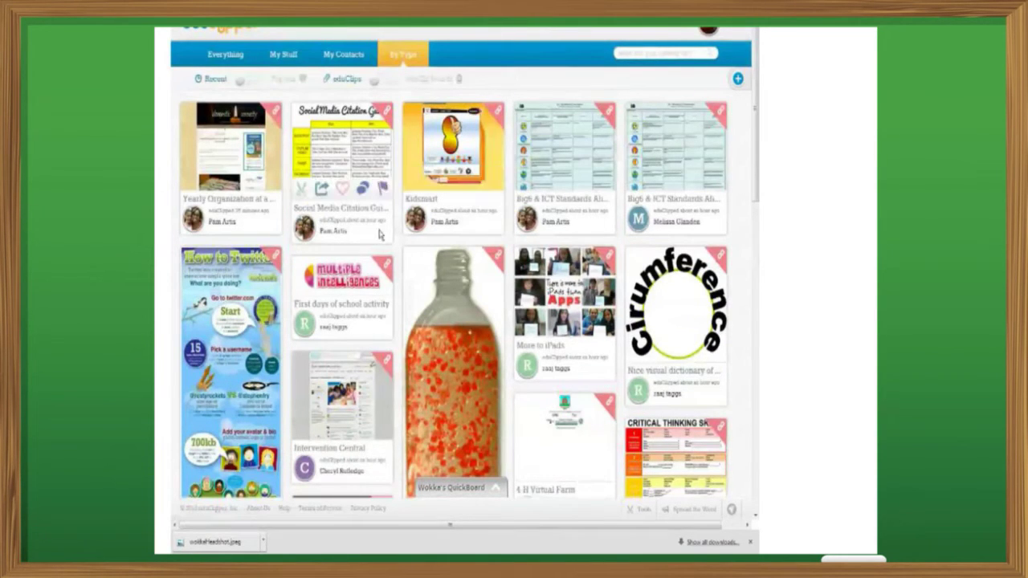
pyautogui.scroll(-2, 381, 235)
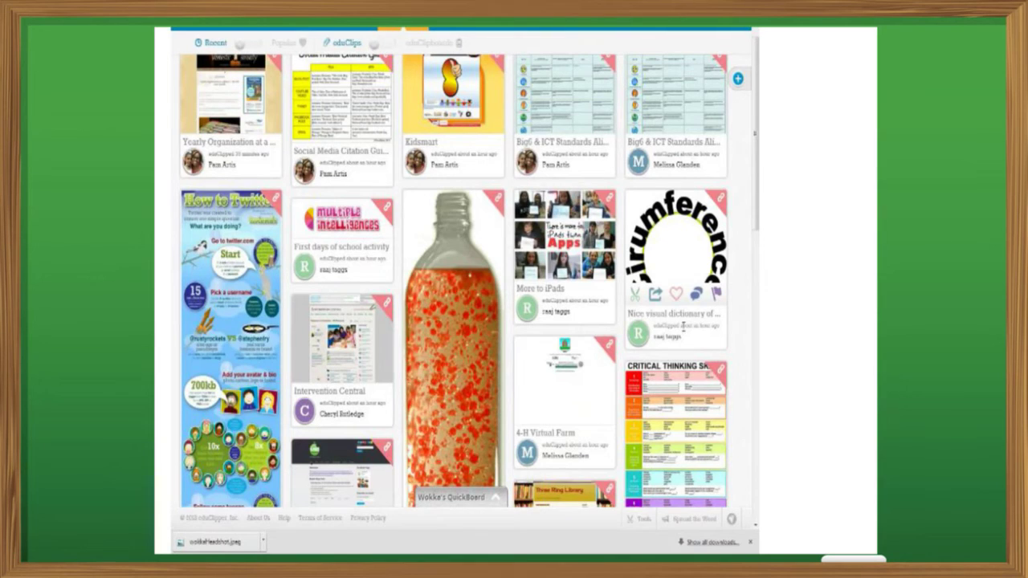
pyautogui.scroll(2, 683, 326)
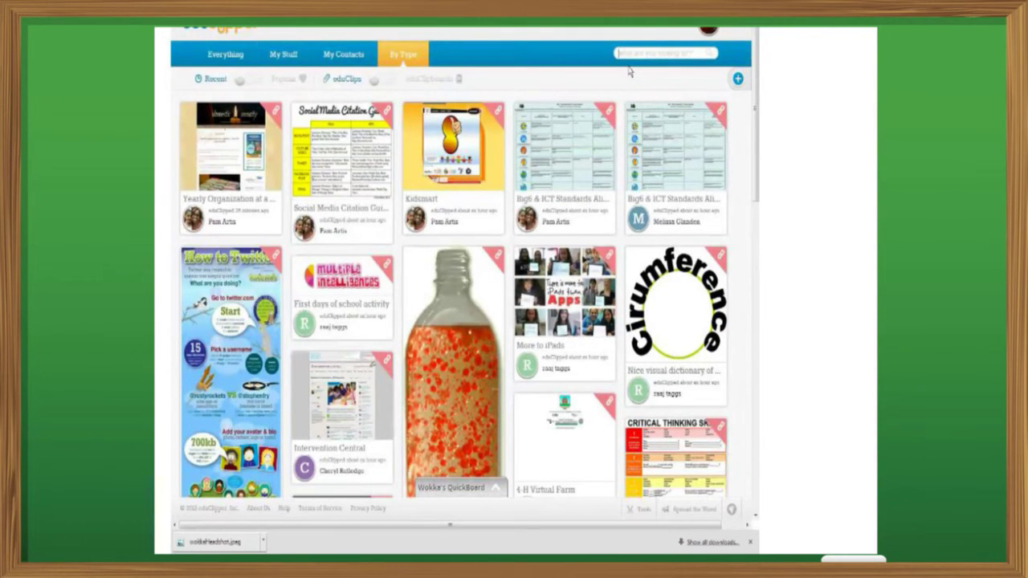
# Step: Search eduClips for 'blooms v 2.0', then 'music and history', then 'music'
pyautogui.write('bl')
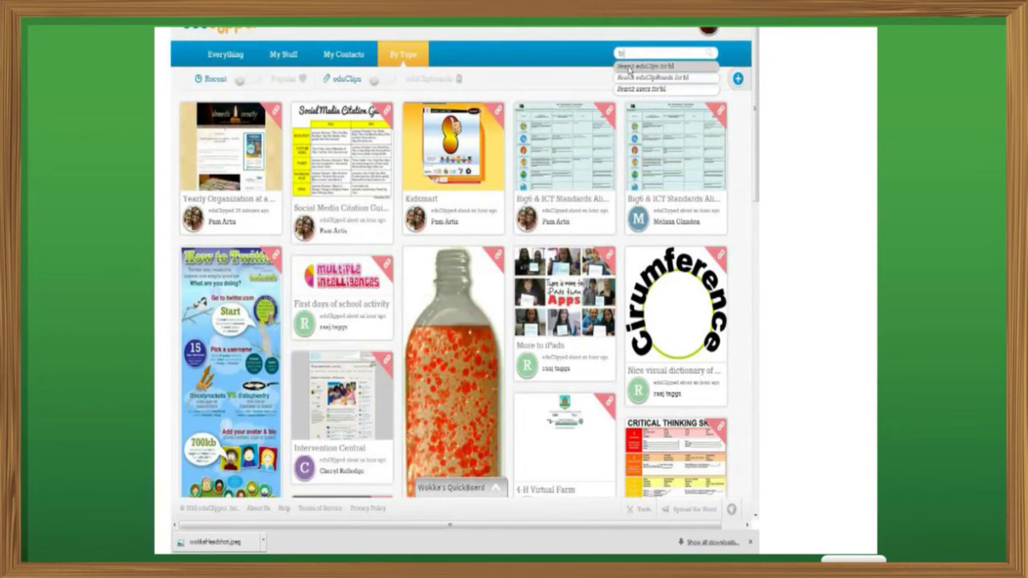
pyautogui.write('ooms v 2.0')
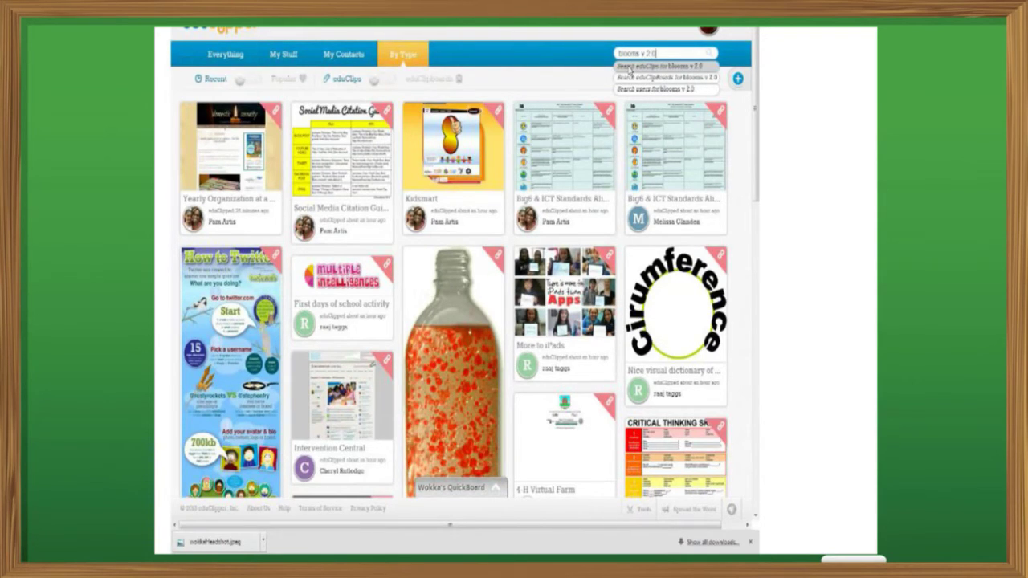
pyautogui.click(629, 66)
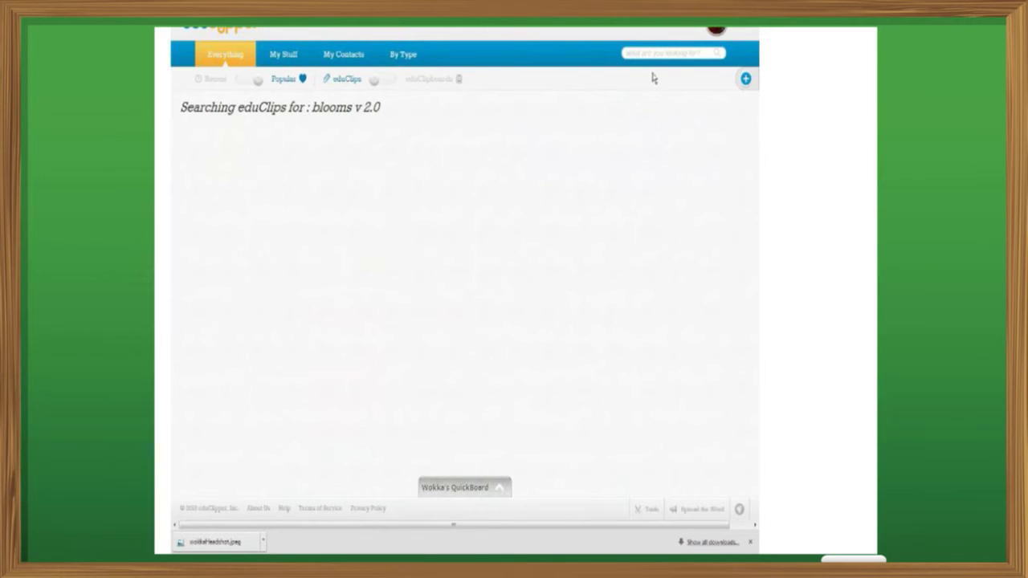
pyautogui.write('music')
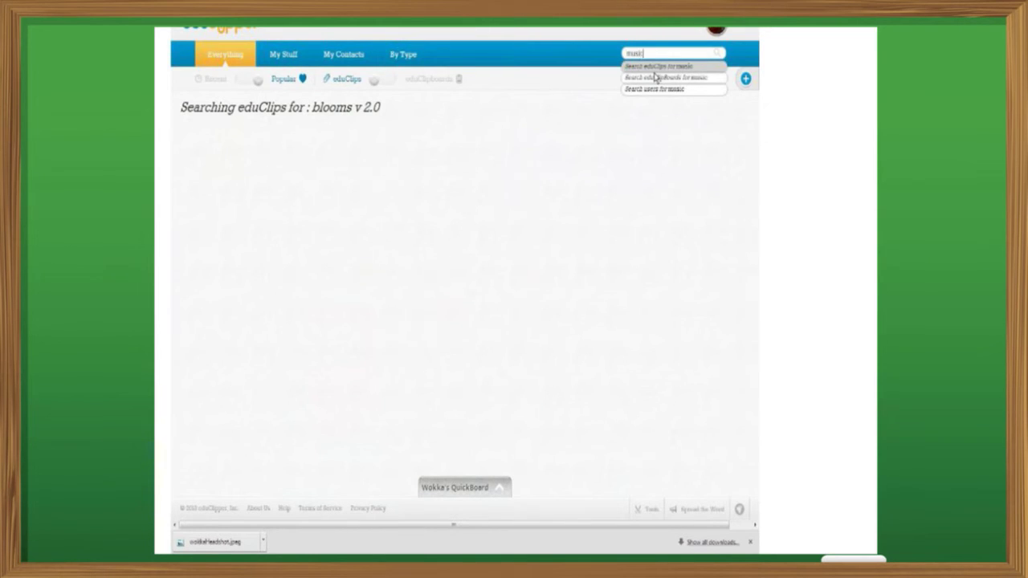
pyautogui.write(' and history')
pyautogui.press('Return')
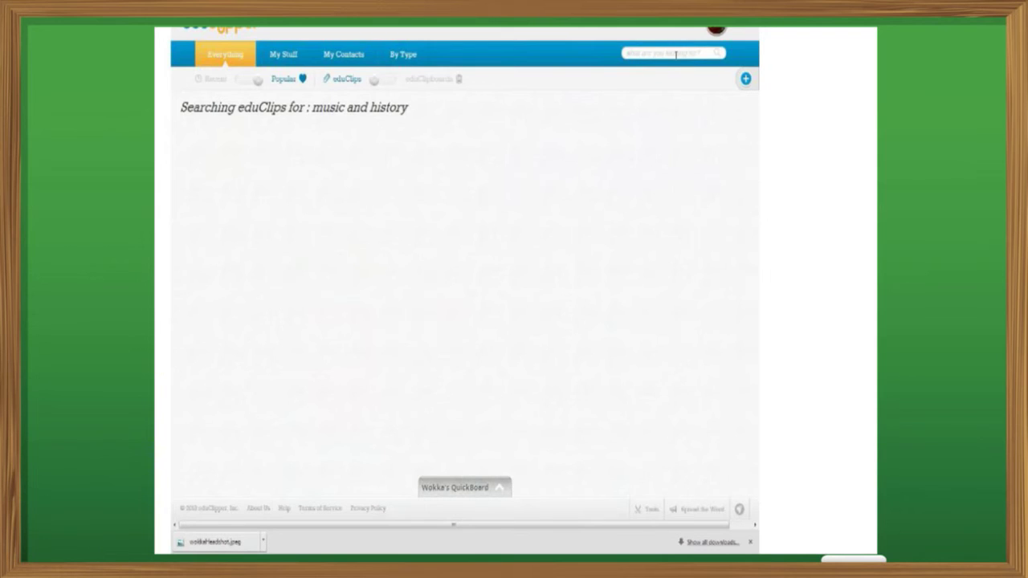
pyautogui.click(675, 53)
pyautogui.write('music')
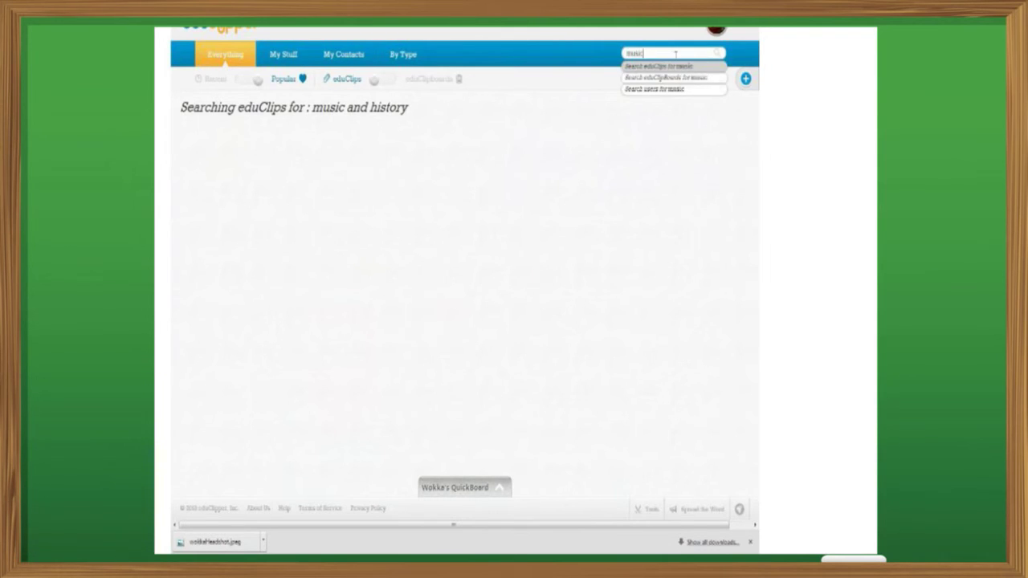
pyautogui.press('Return')
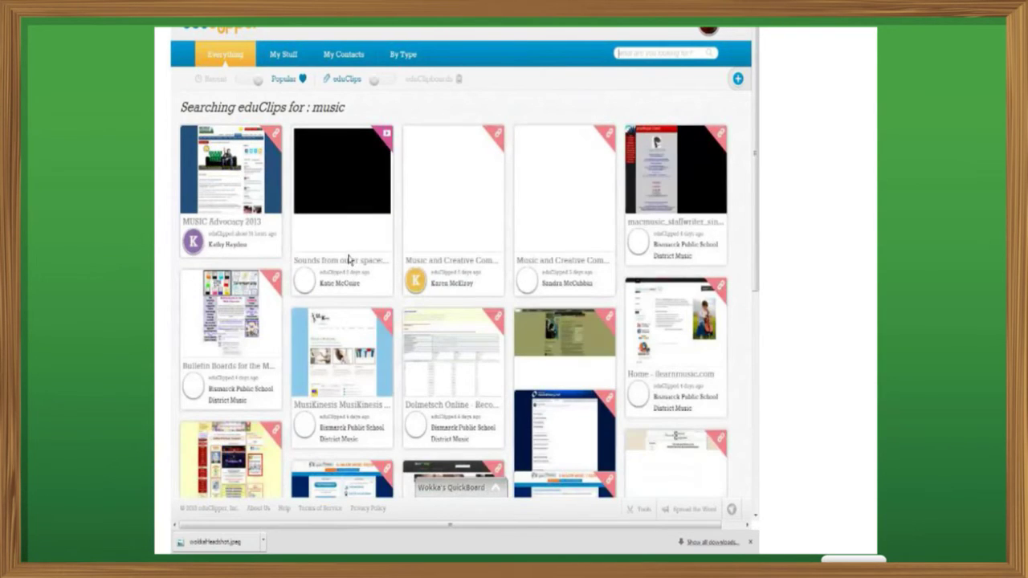
pyautogui.moveTo(350, 255)
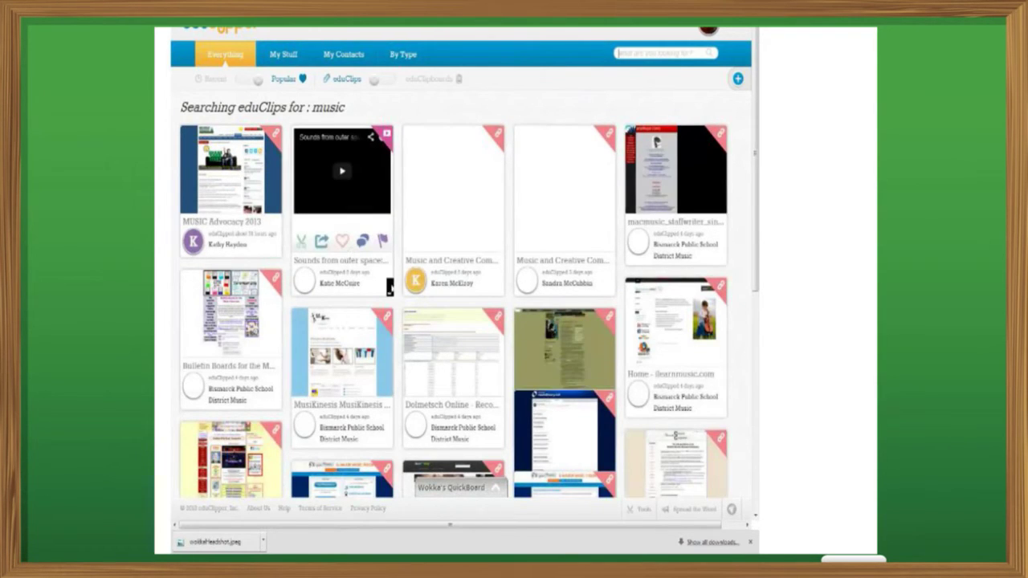
pyautogui.scroll(-1, 389, 288)
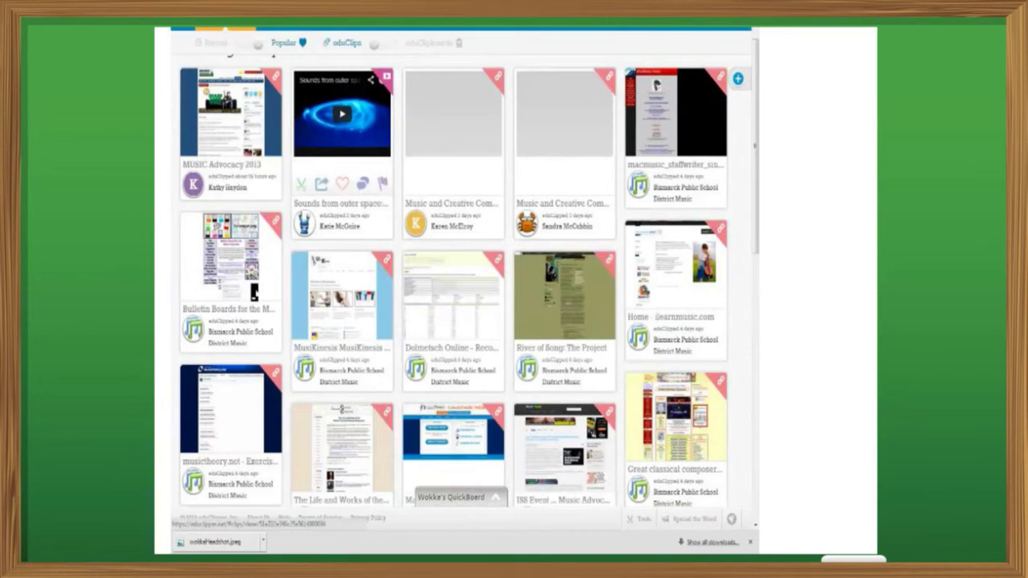
pyautogui.scroll(-1, 332, 96)
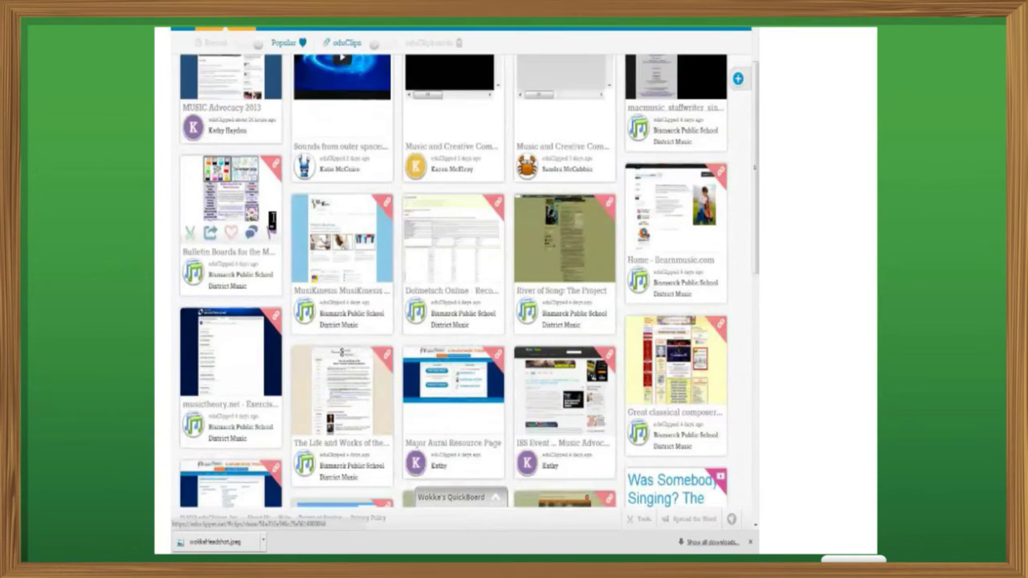
pyautogui.moveTo(333, 96)
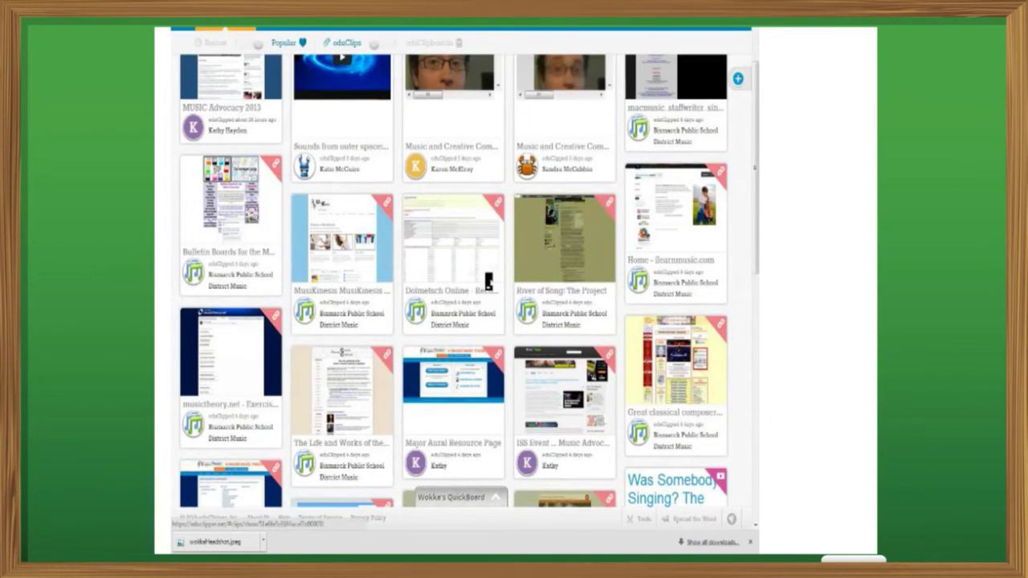
pyautogui.scroll(1, 486, 281)
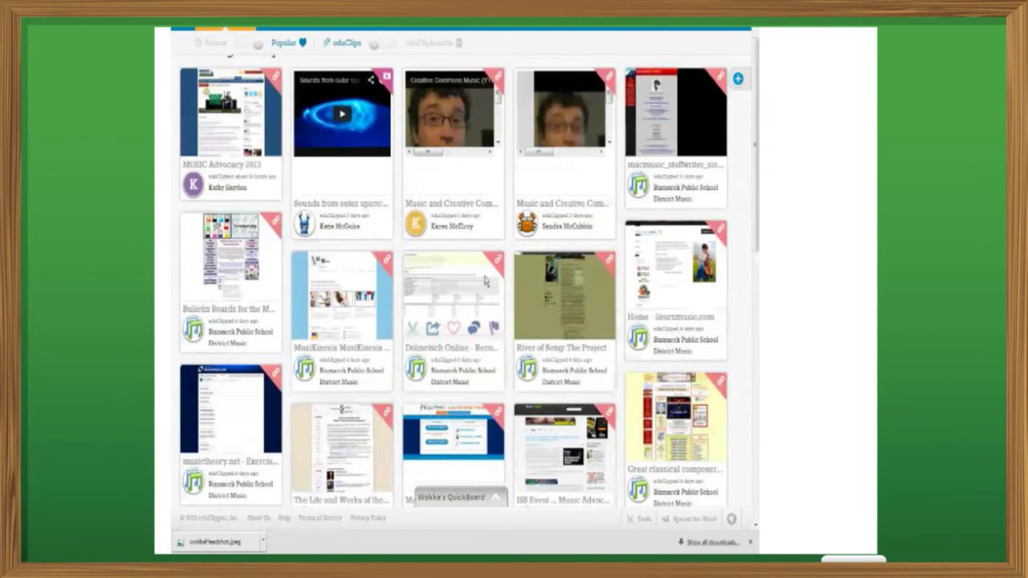
pyautogui.scroll(-1, 486, 280)
pyautogui.scroll(-2, 478, 282)
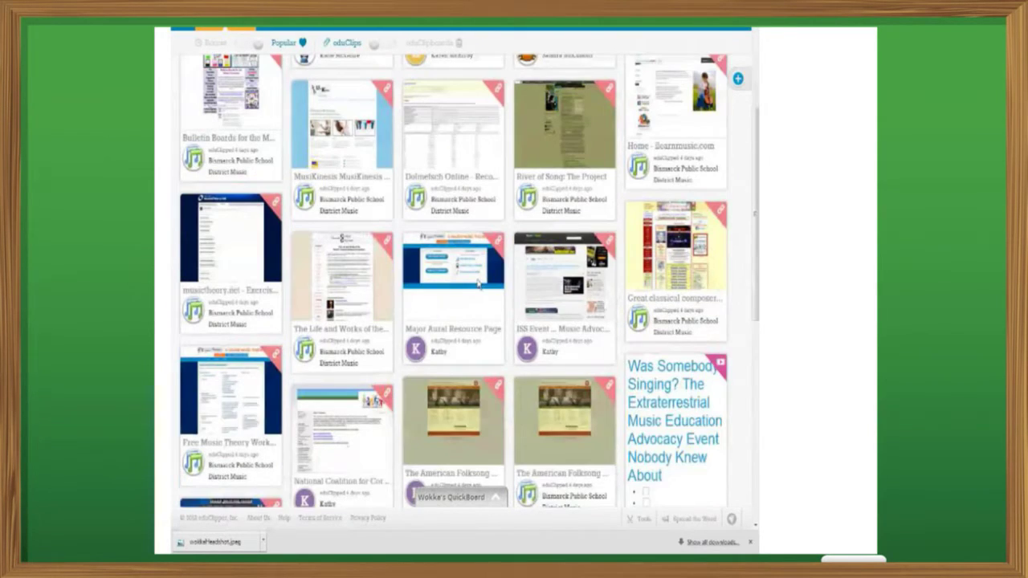
pyautogui.scroll(-2, 478, 281)
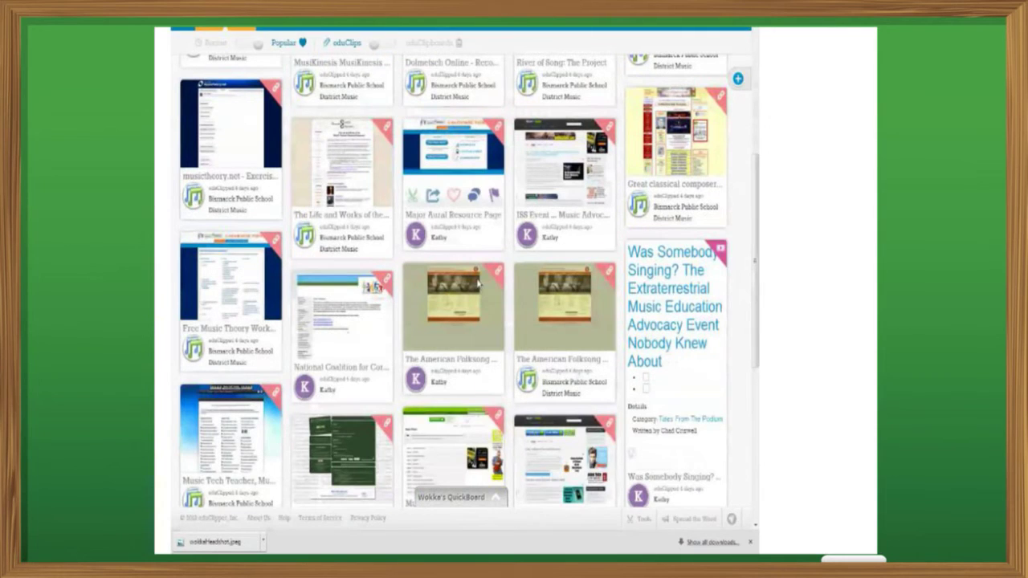
pyautogui.scroll(-2, 478, 283)
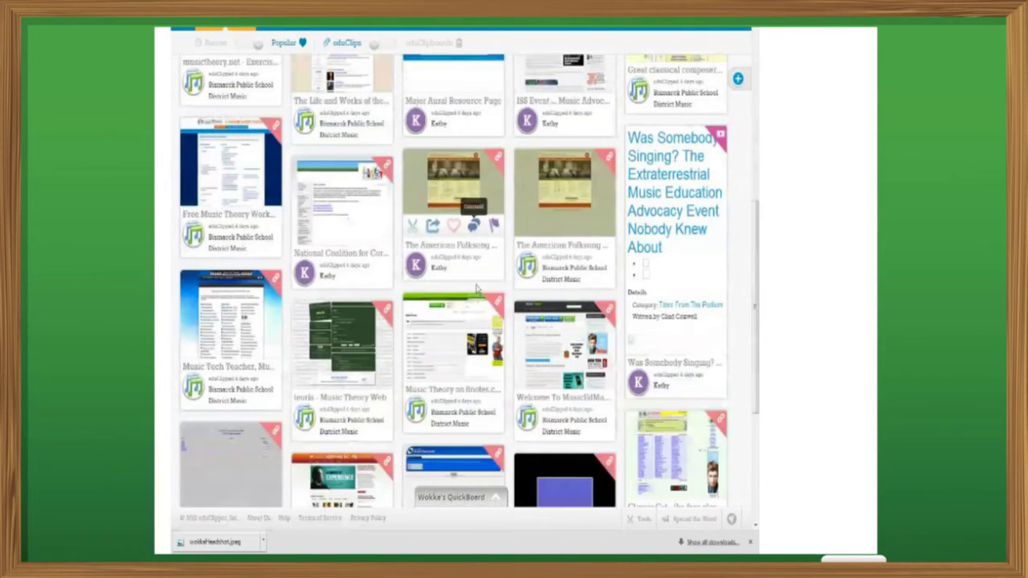
pyautogui.scroll(-4, 476, 288)
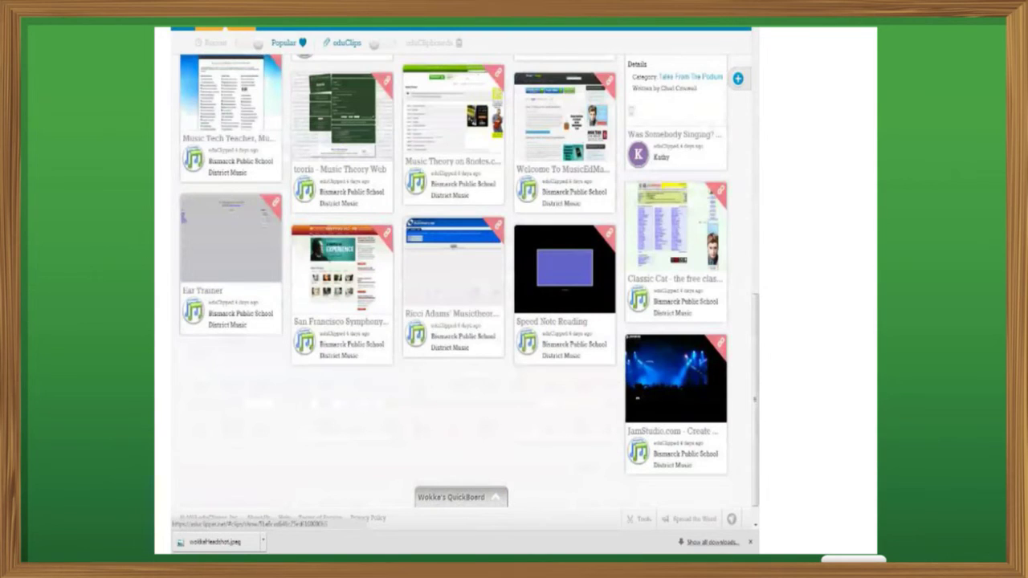
pyautogui.scroll(3, 598, 345)
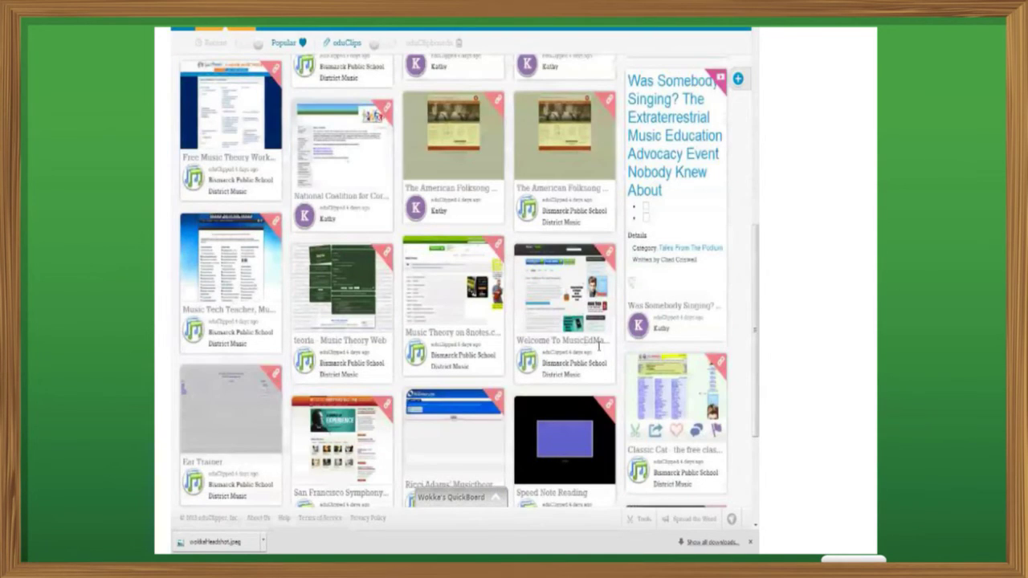
pyautogui.scroll(5, 599, 345)
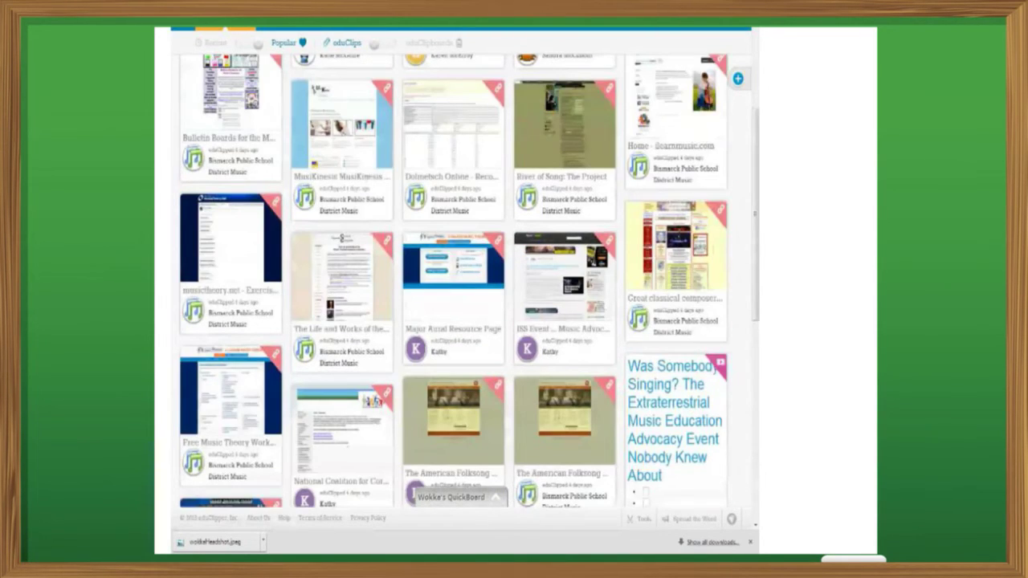
pyautogui.scroll(1, 336, 256)
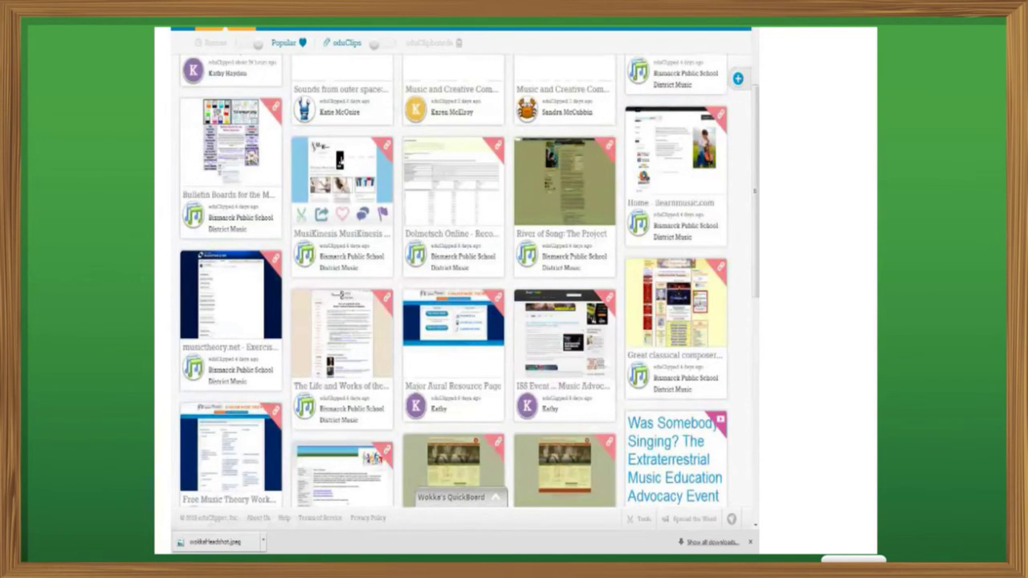
pyautogui.click(318, 166)
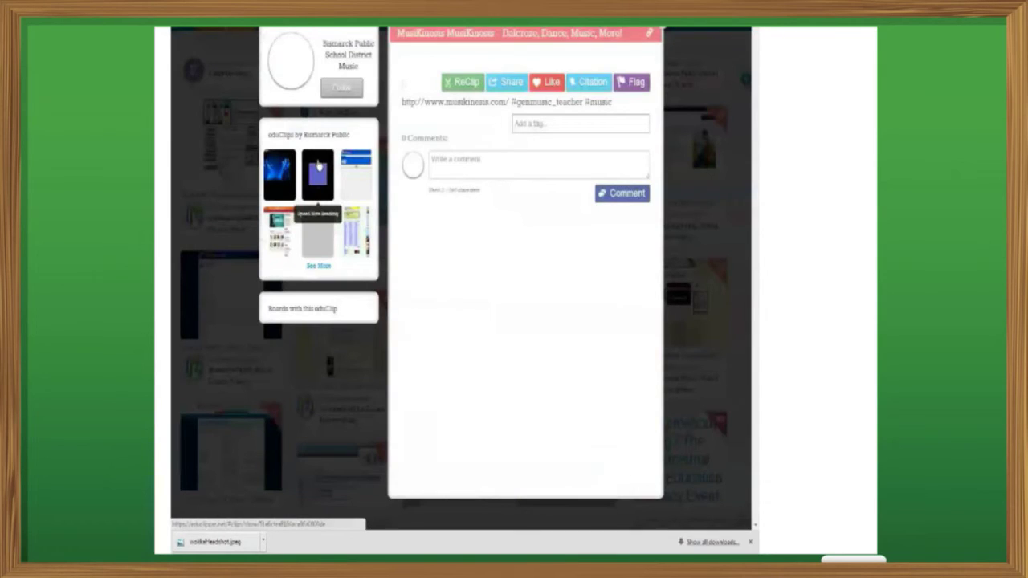
pyautogui.click(318, 166)
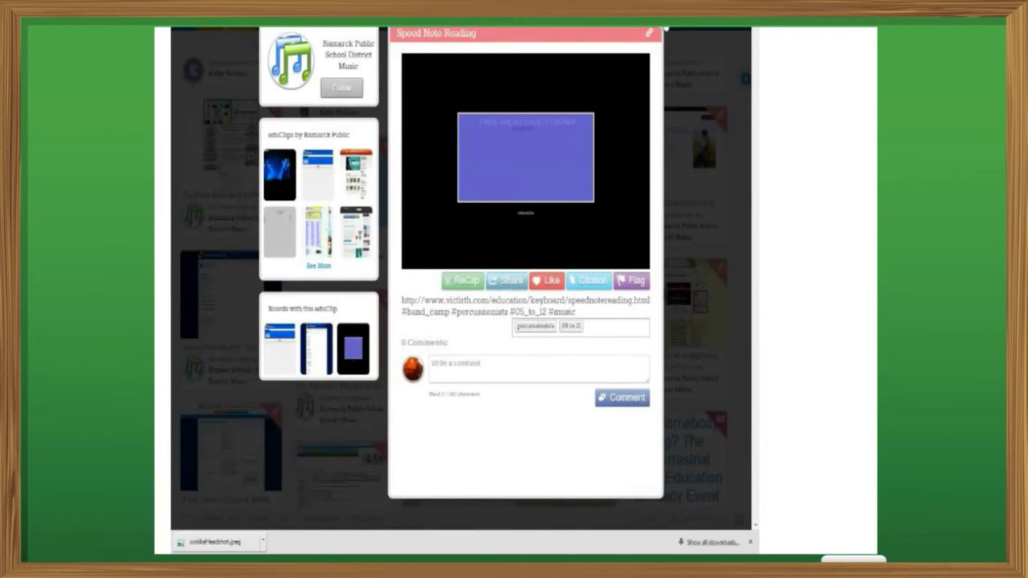
pyautogui.click(666, 30)
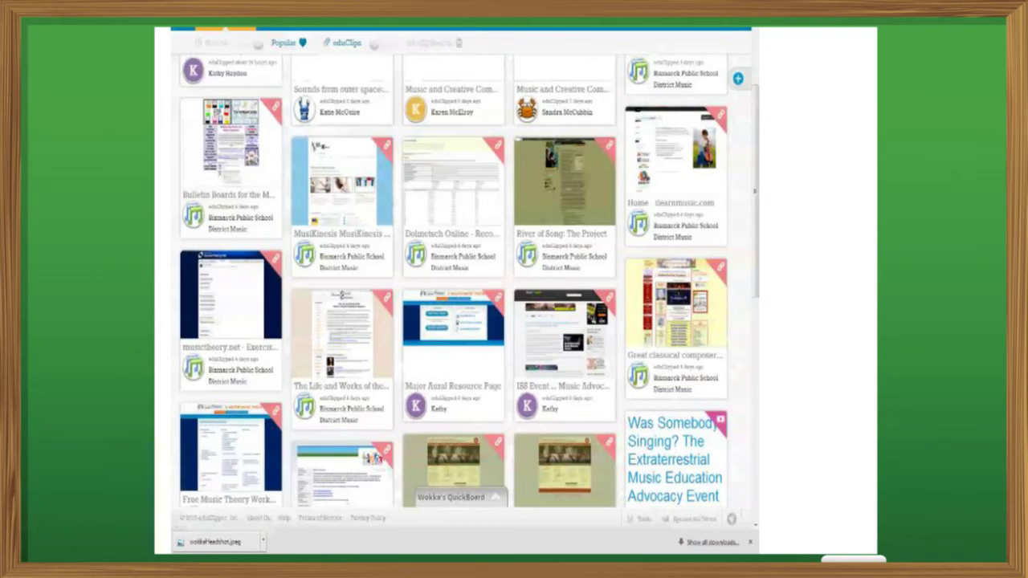
# Step: Search eduClips for 'puppets' and open the educator's profile from the first result
pyautogui.write('puppets')
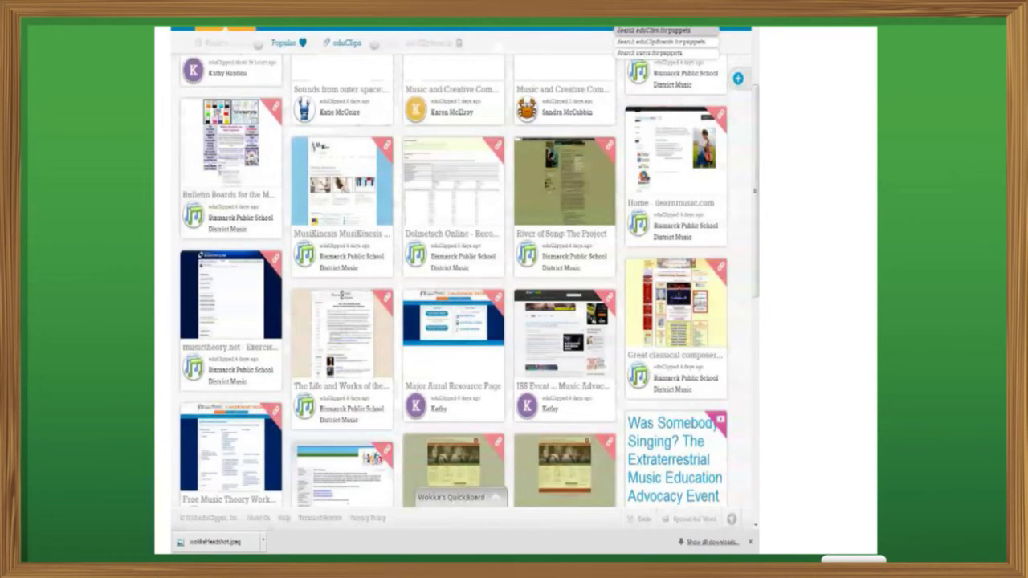
pyautogui.press('Return')
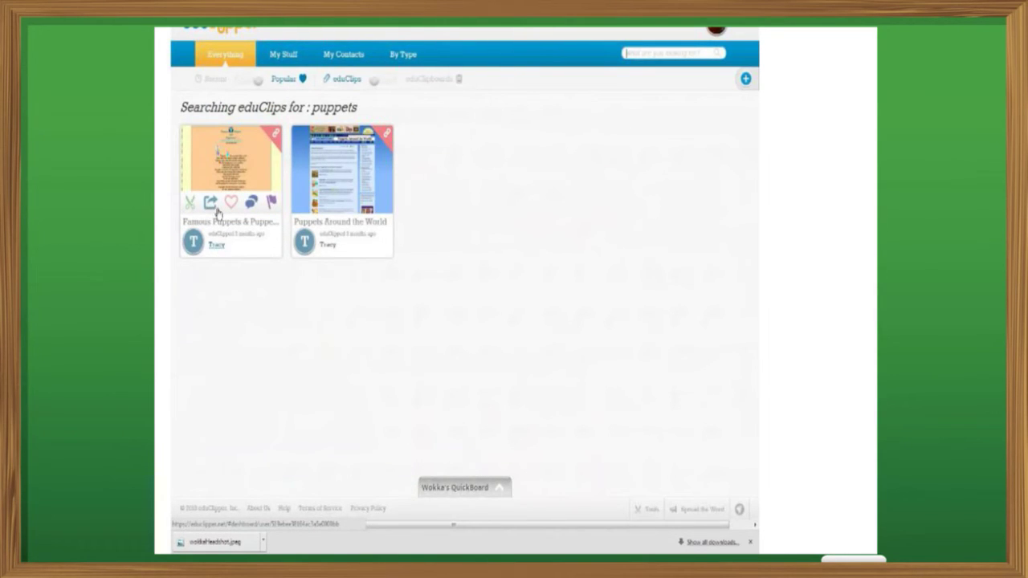
pyautogui.click(271, 148)
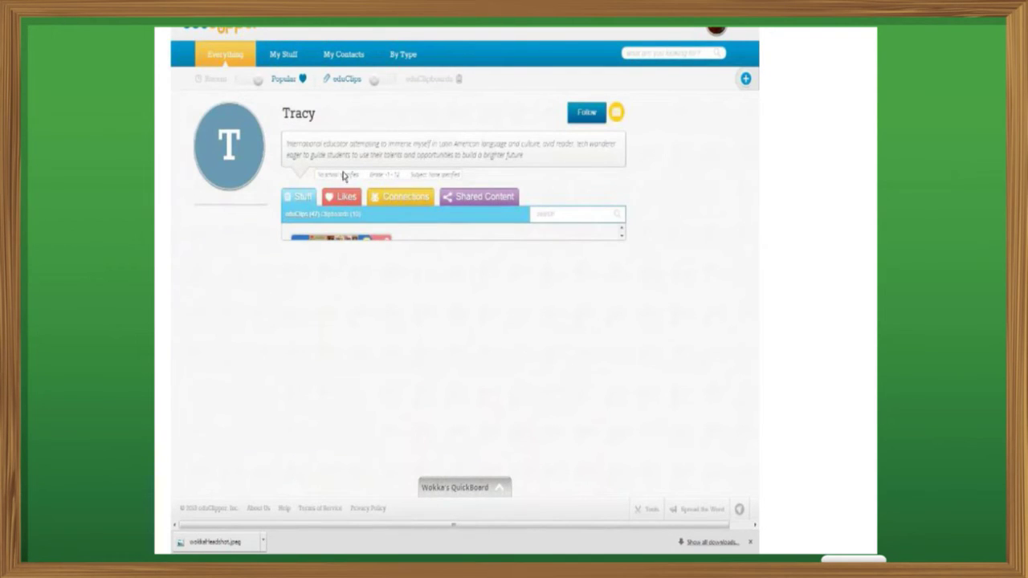
# Step: Follow the educator and scroll down through their shared clips
pyautogui.click(580, 114)
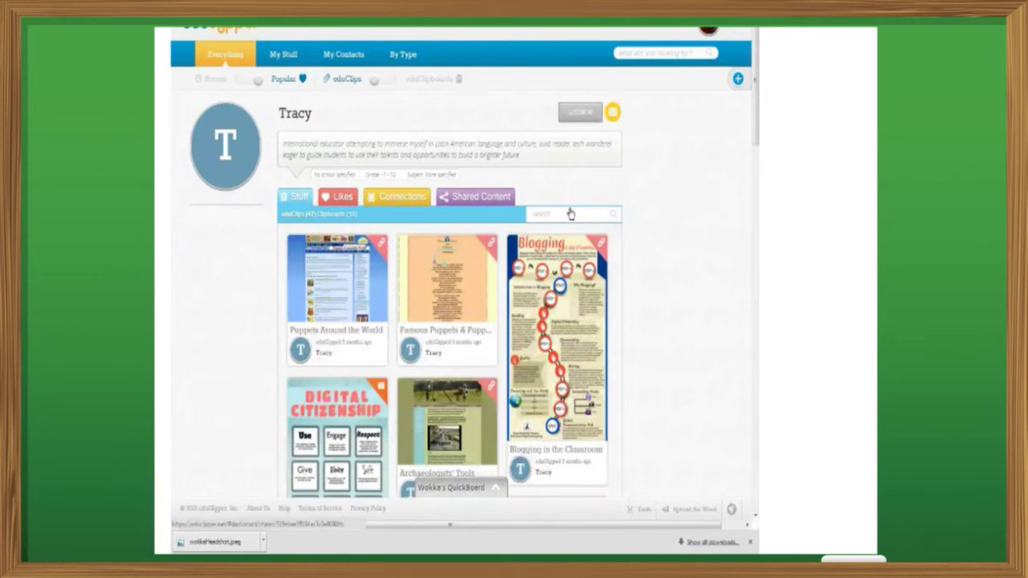
pyautogui.scroll(-1, 570, 214)
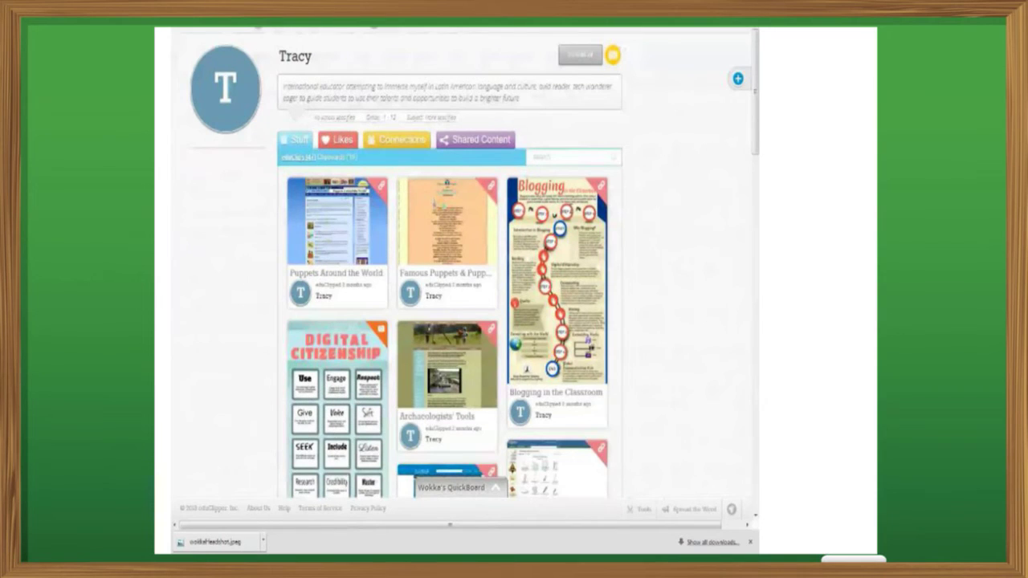
pyautogui.scroll(-1, 584, 229)
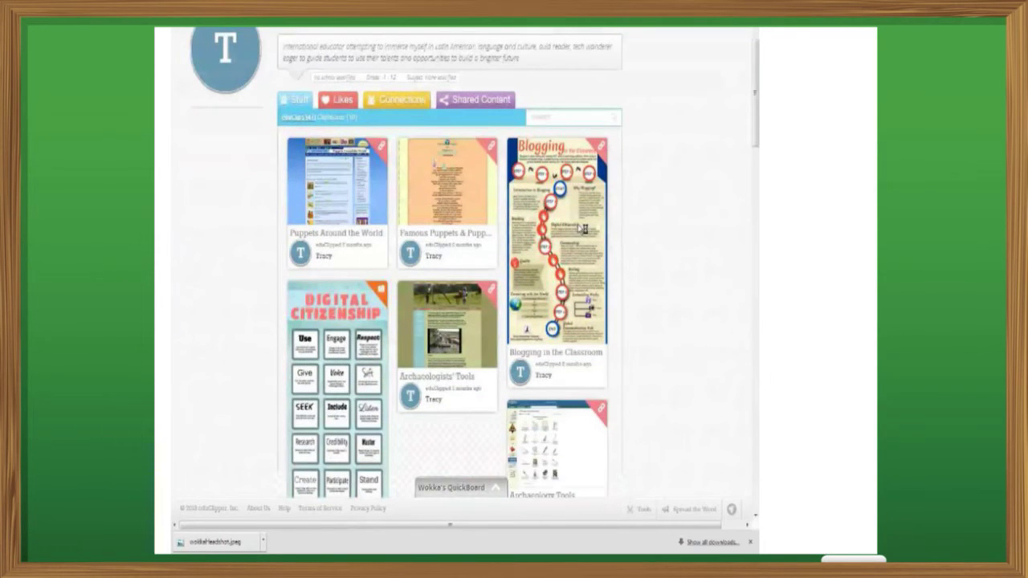
pyautogui.scroll(-4, 666, 274)
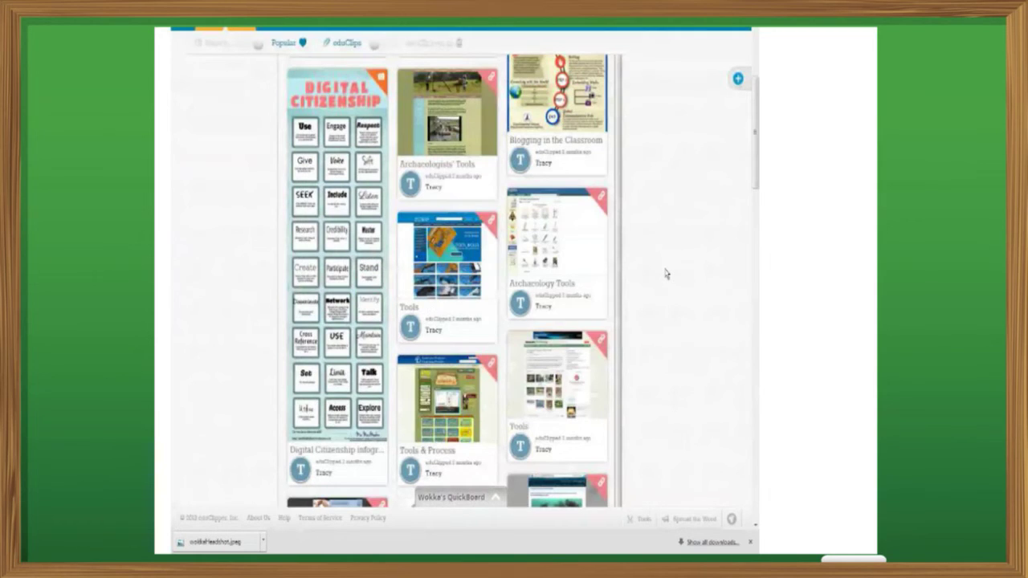
pyautogui.scroll(-4, 666, 274)
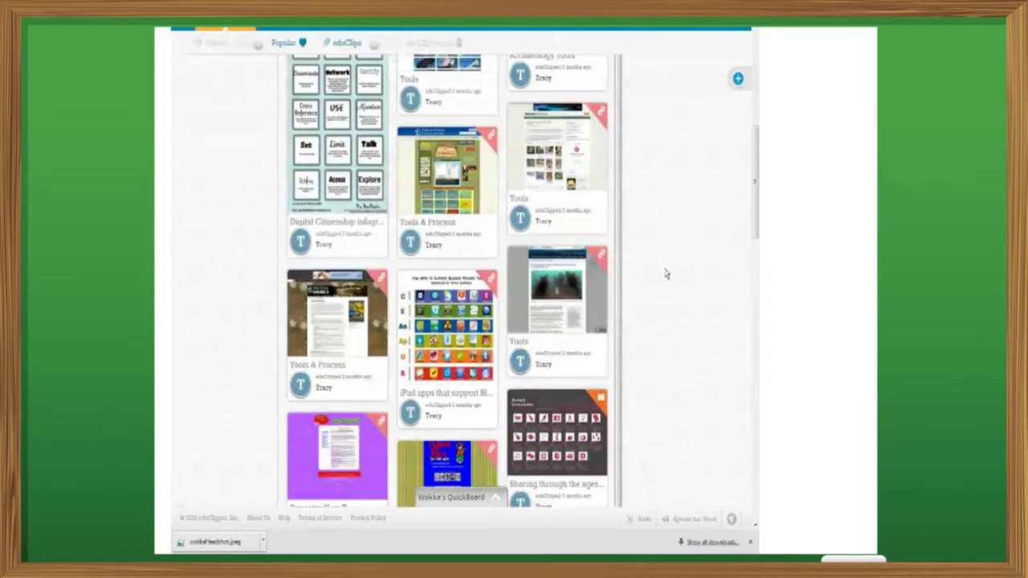
pyautogui.scroll(-4, 666, 274)
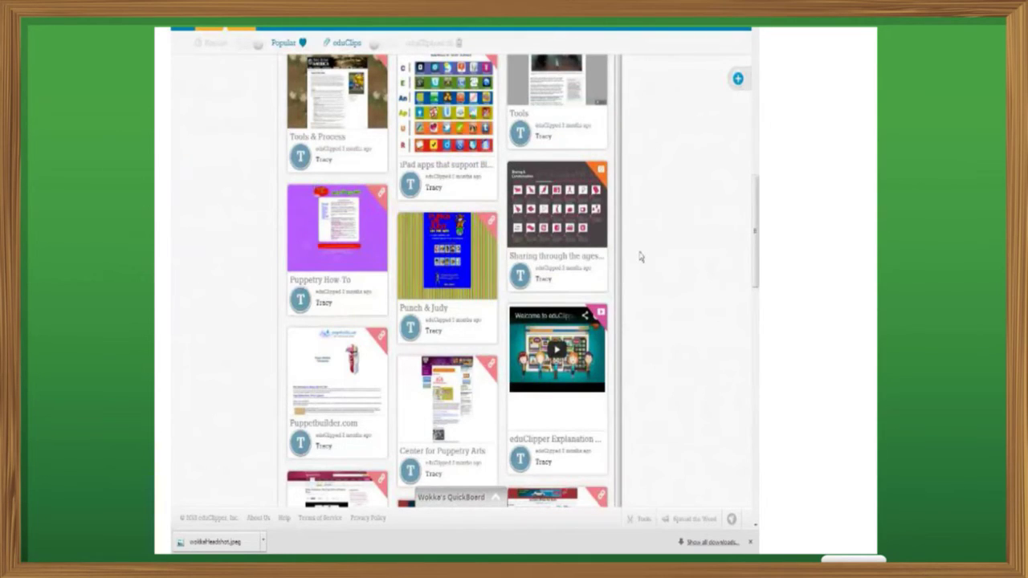
pyautogui.scroll(-1, 640, 257)
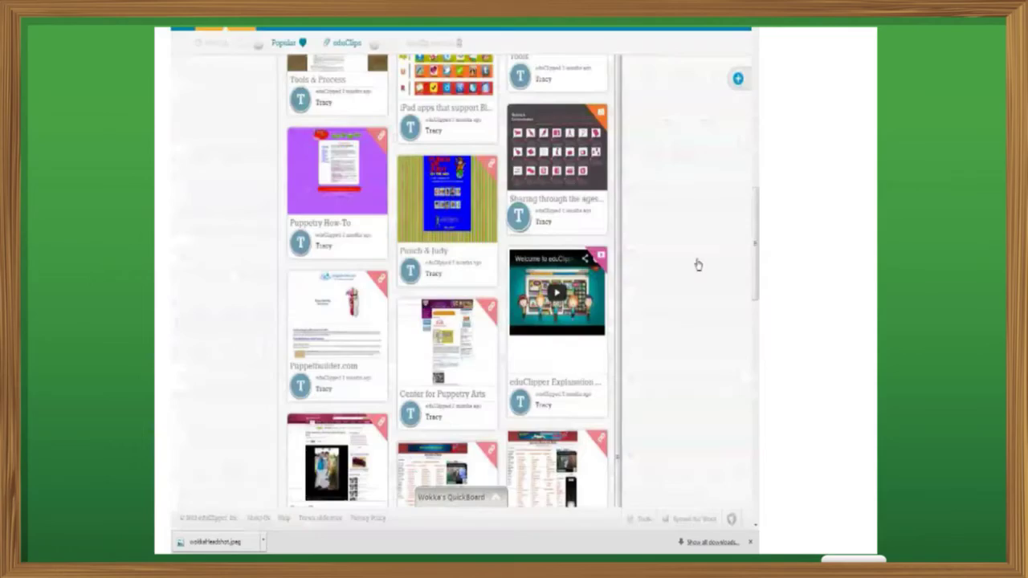
# Step: Scroll back through the Stuff grid down to the Puppetbuilder.com clip card
pyautogui.scroll(4, 696, 257)
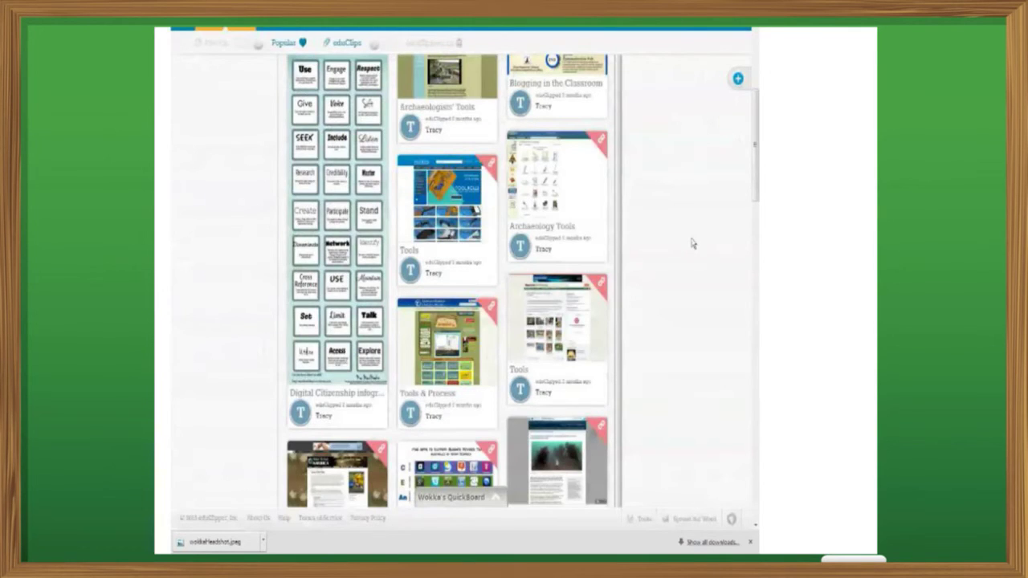
pyautogui.scroll(3, 691, 236)
pyautogui.scroll(1, 659, 265)
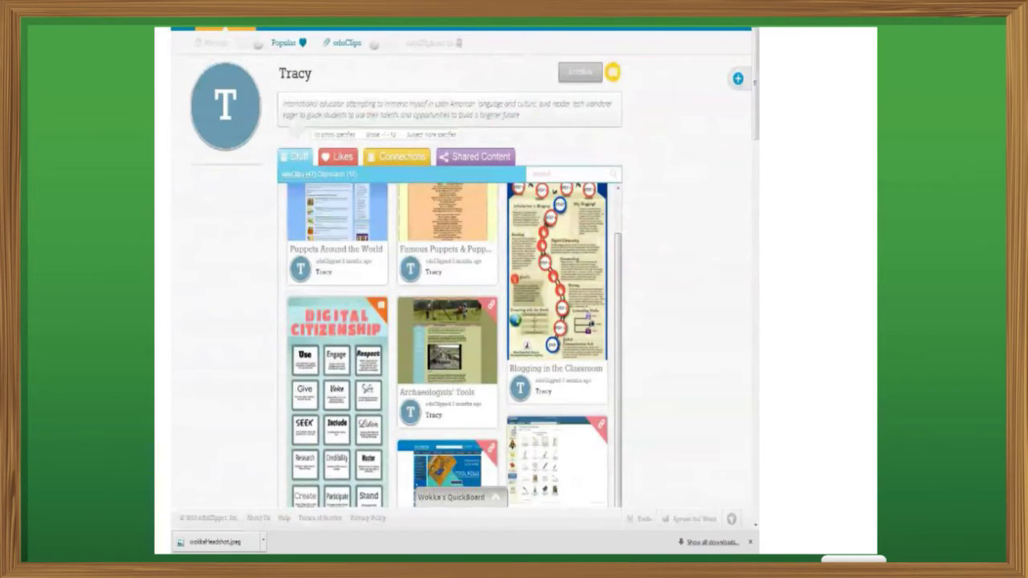
pyautogui.moveTo(500, 261)
pyautogui.scroll(-1, 605, 288)
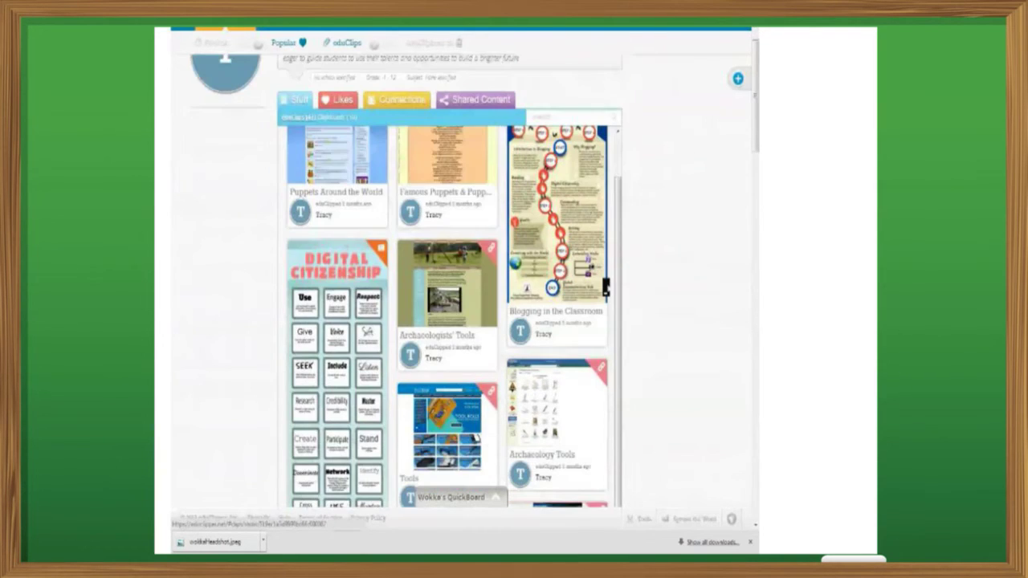
pyautogui.scroll(-1, 598, 285)
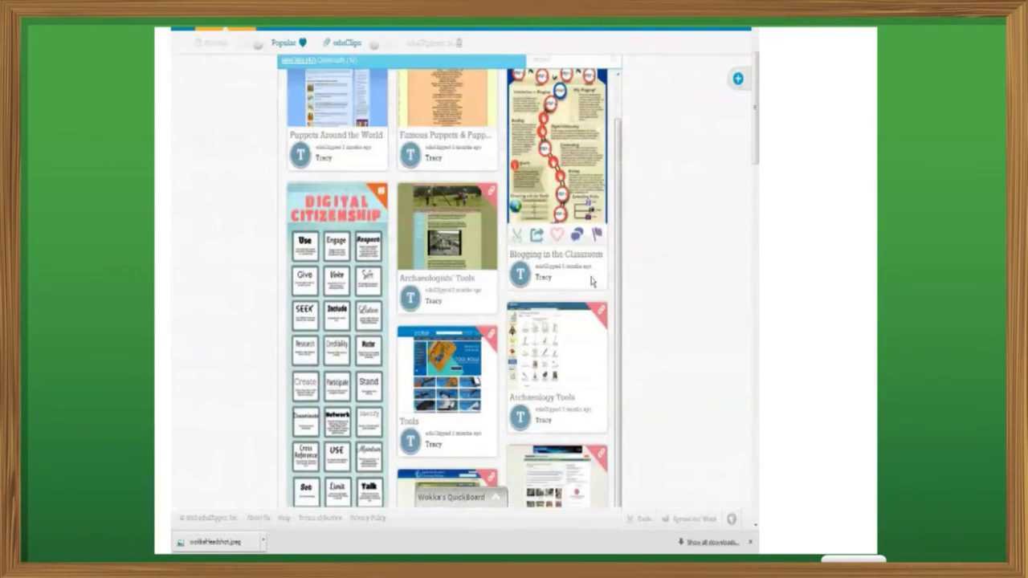
pyautogui.scroll(1, 602, 270)
pyautogui.scroll(-3, 613, 259)
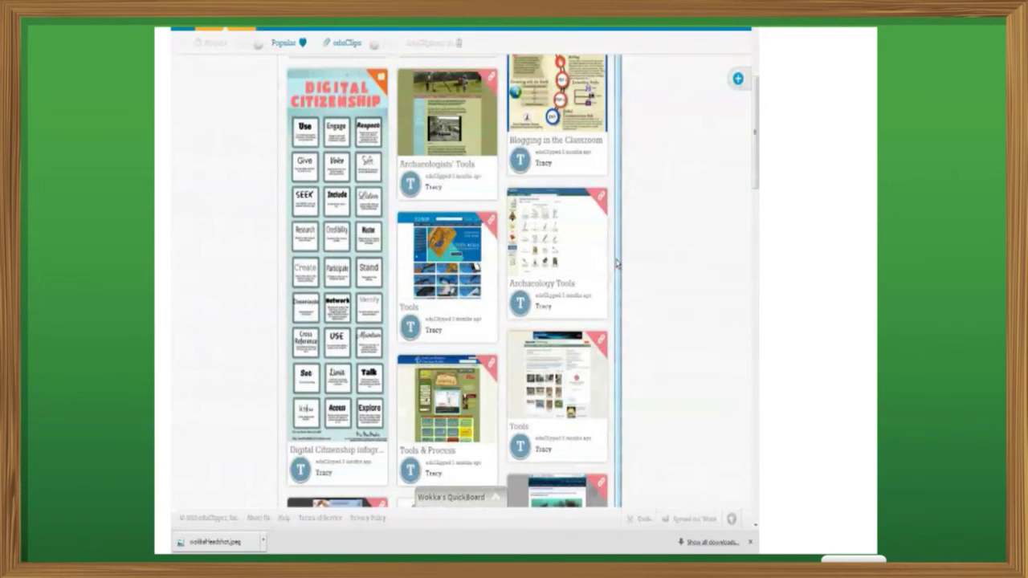
pyautogui.scroll(-5, 617, 262)
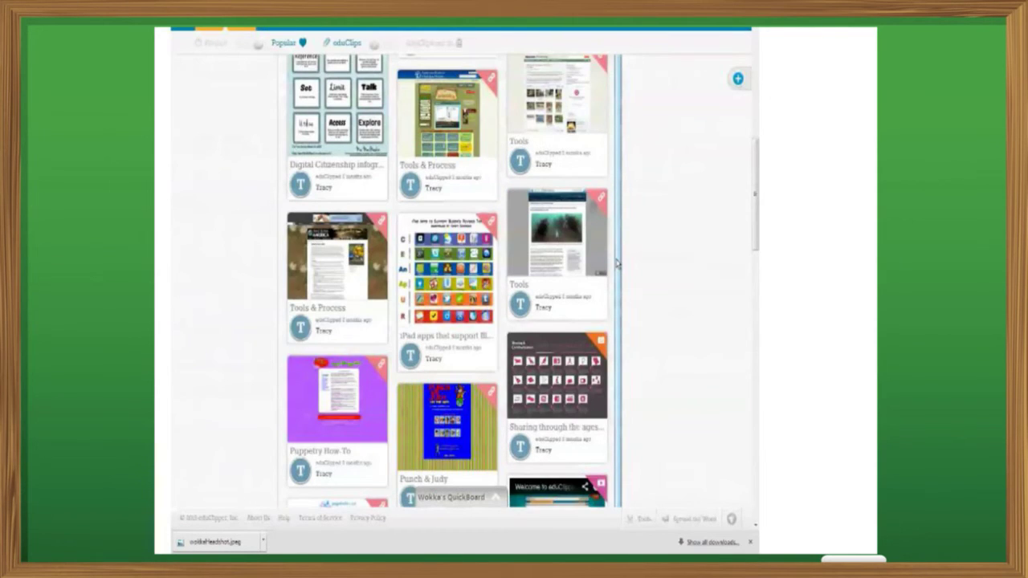
pyautogui.scroll(-2, 617, 263)
pyautogui.scroll(-1, 617, 263)
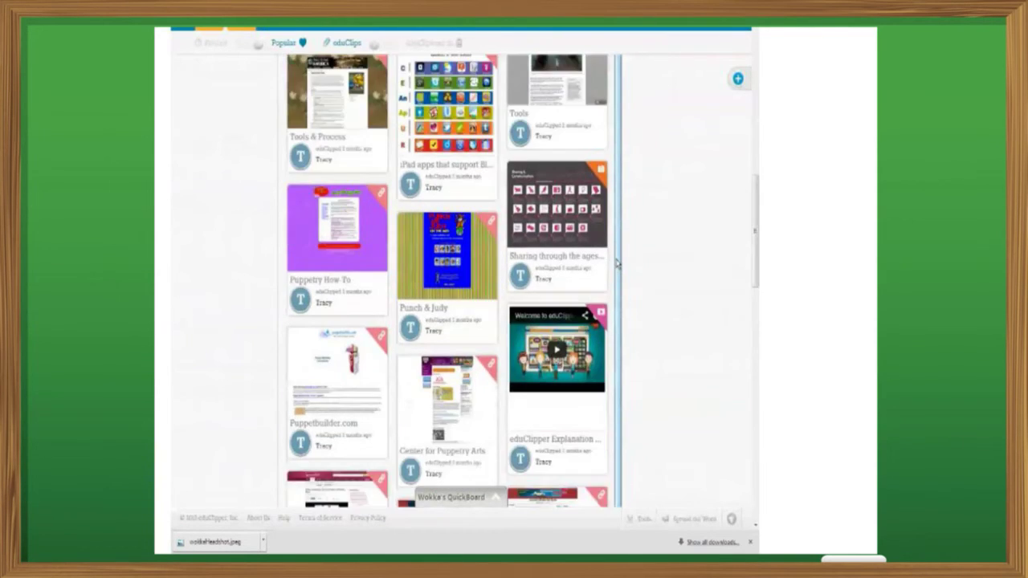
pyautogui.scroll(-1, 617, 262)
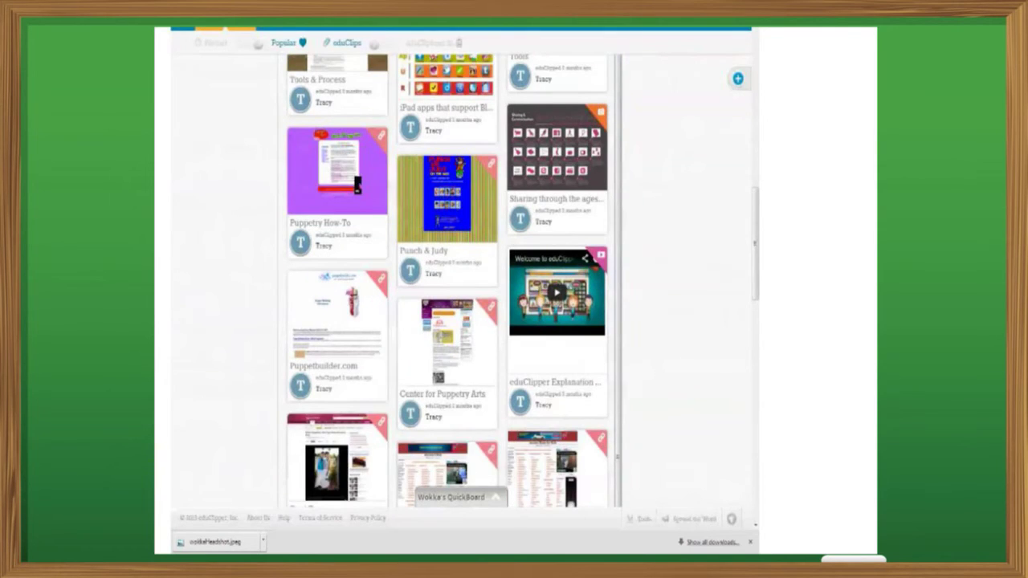
pyautogui.scroll(-1, 357, 185)
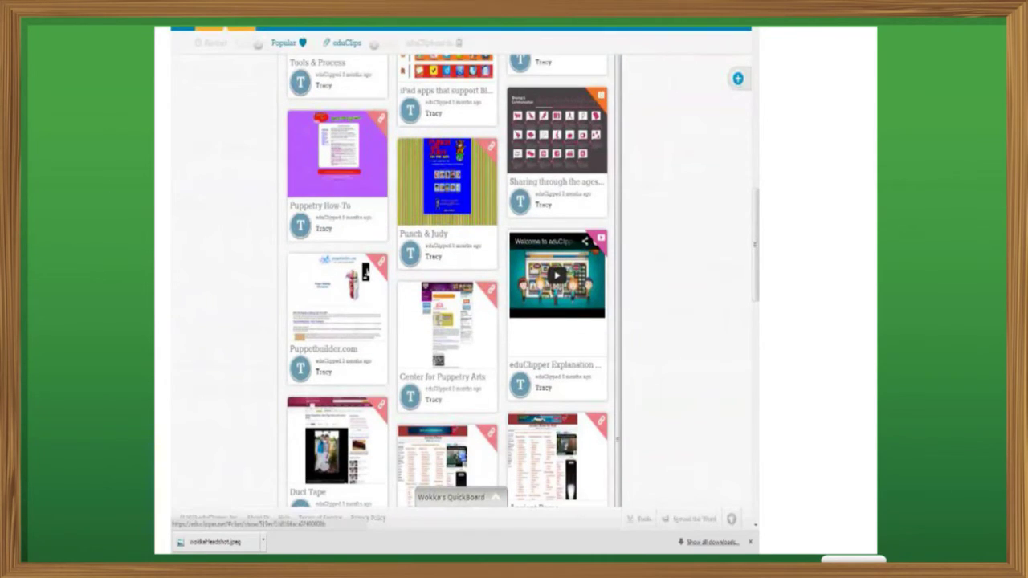
pyautogui.scroll(-1, 249, 301)
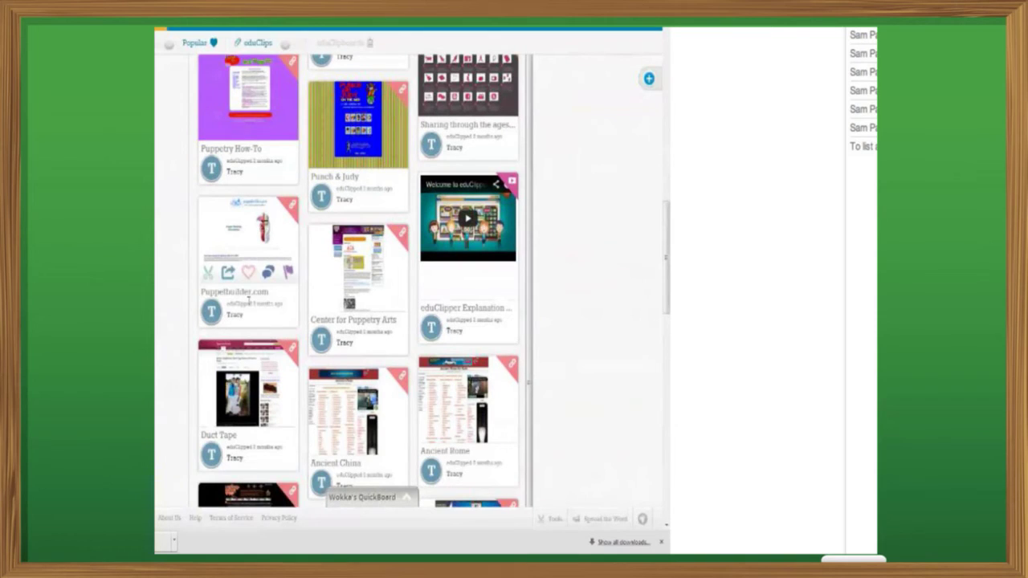
# Step: ReClip Puppetbuilder.com into a new eduClipboard named 'Puppets'
pyautogui.click(222, 256)
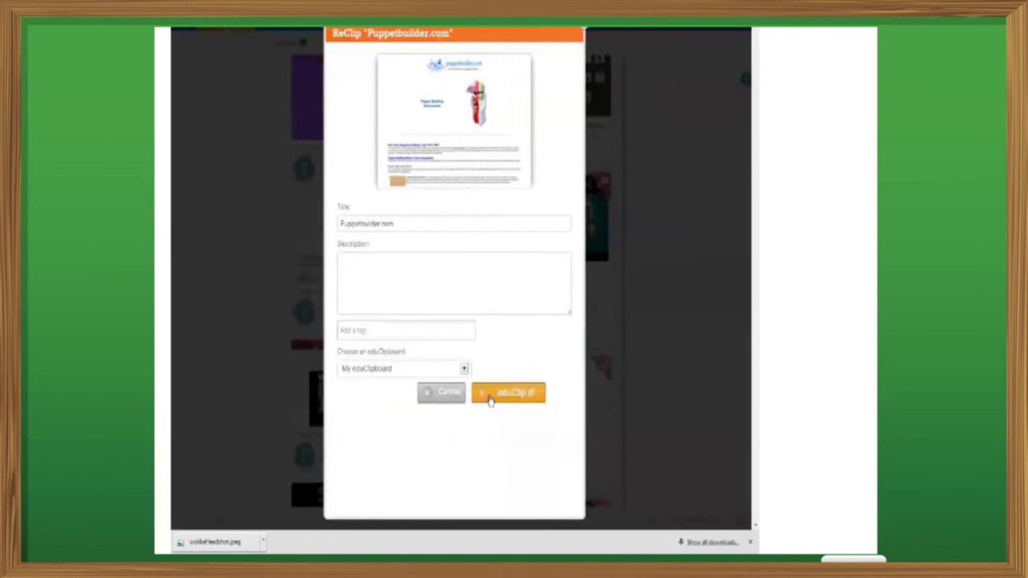
pyautogui.click(458, 369)
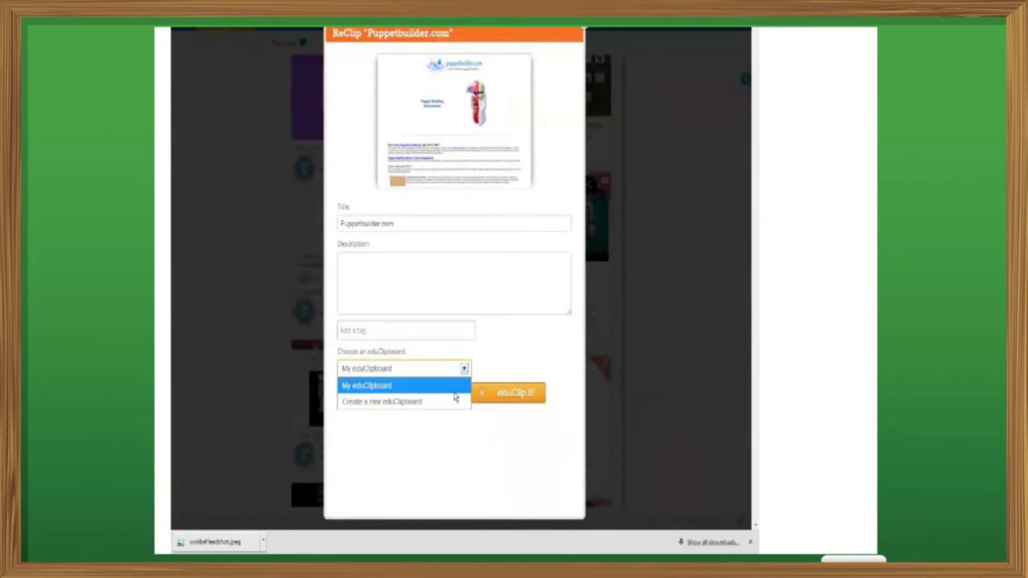
pyautogui.click(417, 401)
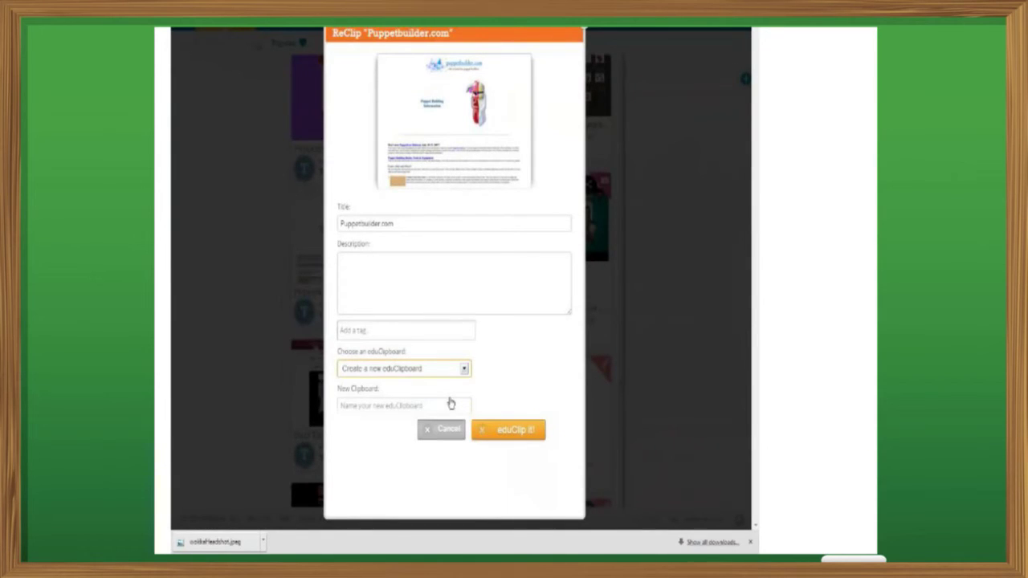
pyautogui.click(445, 406)
pyautogui.write('Puppet')
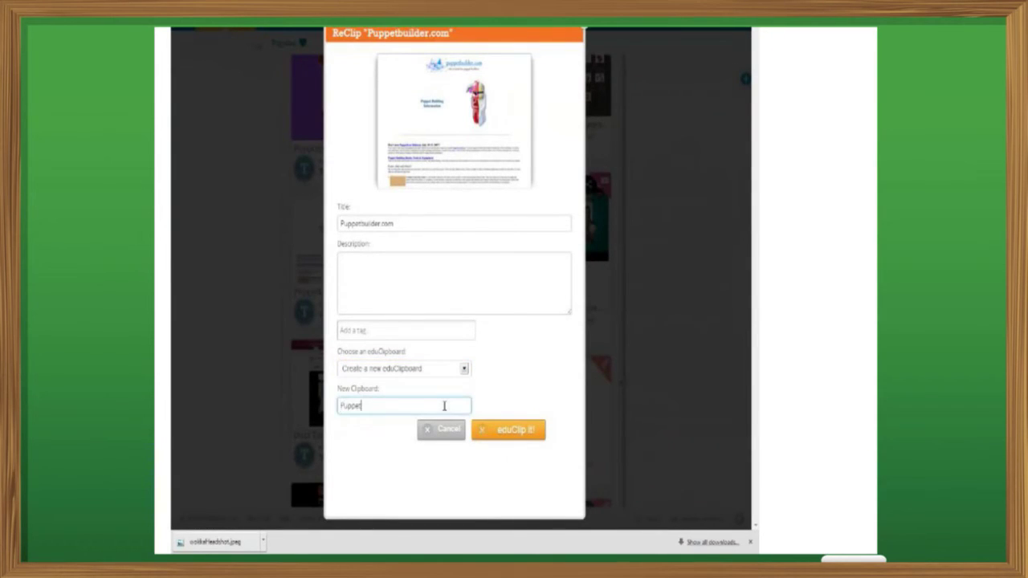
pyautogui.write('s')
pyautogui.click(489, 432)
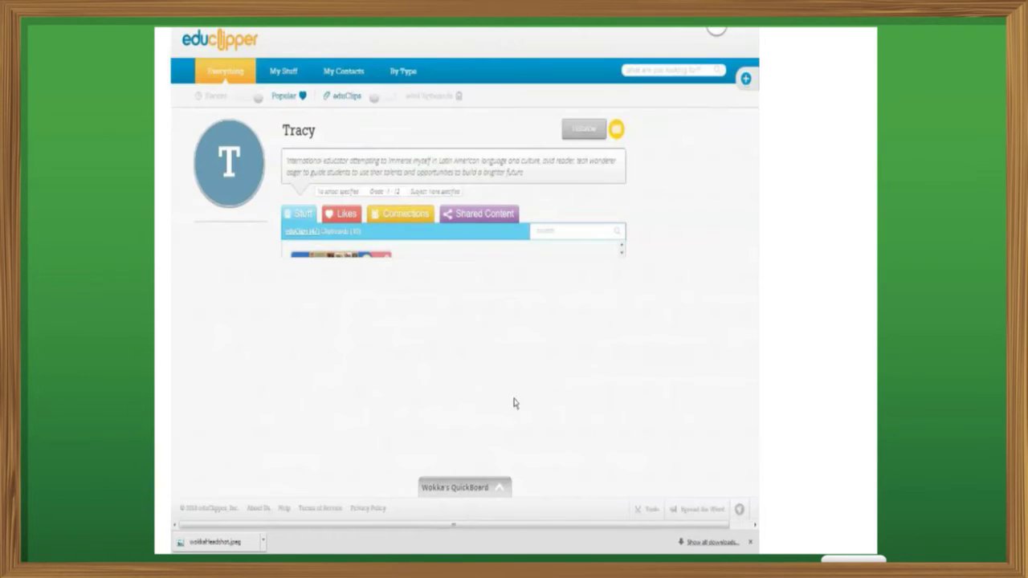
pyautogui.moveTo(587, 255)
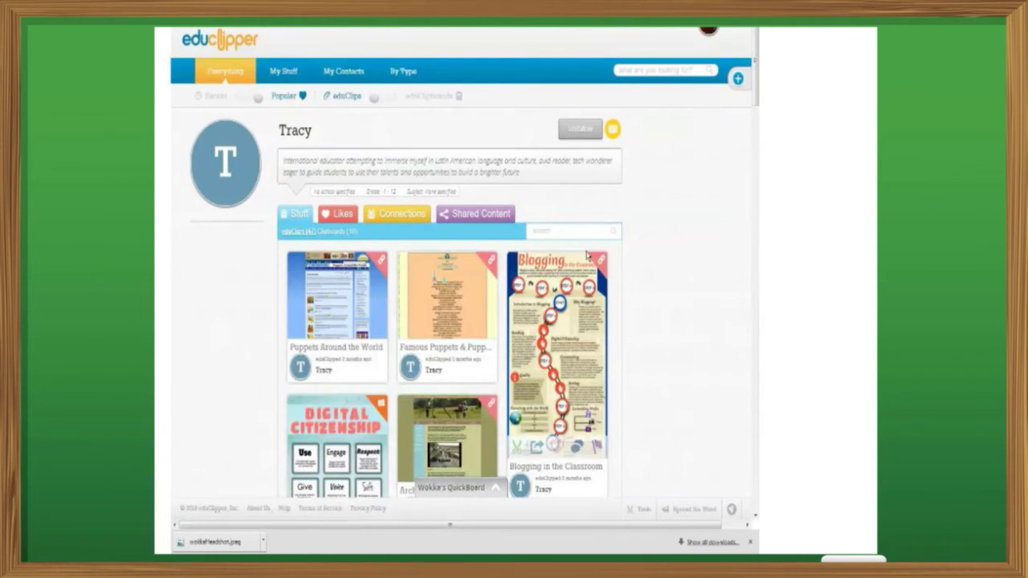